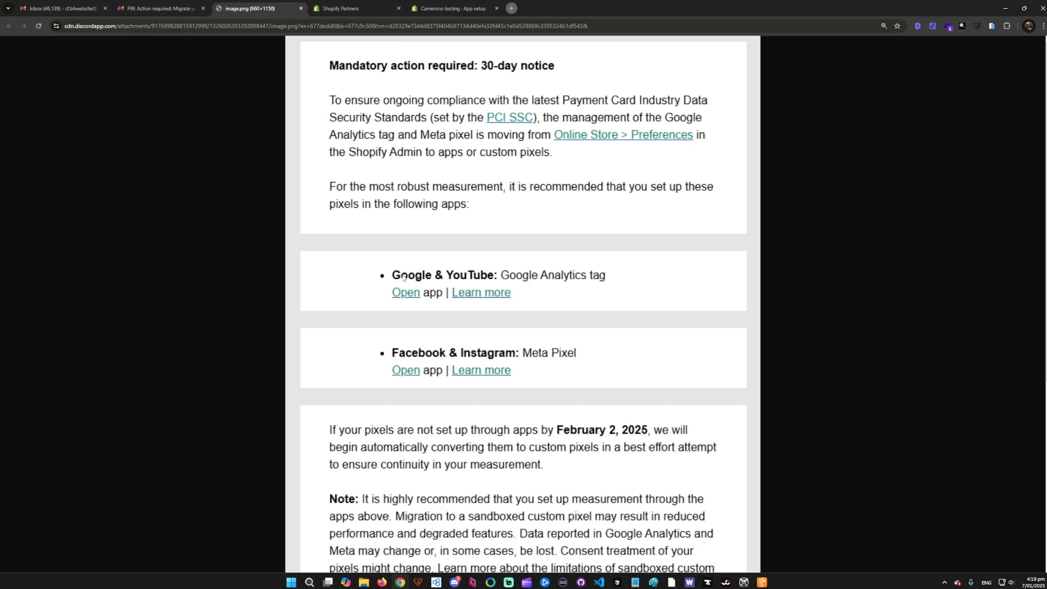
Step: Read the notice on migrating the Google Analytics tag and Meta pixel, including the recommended apps, deadline and custom pixel limitations
scroll(442, 280, down, 3)
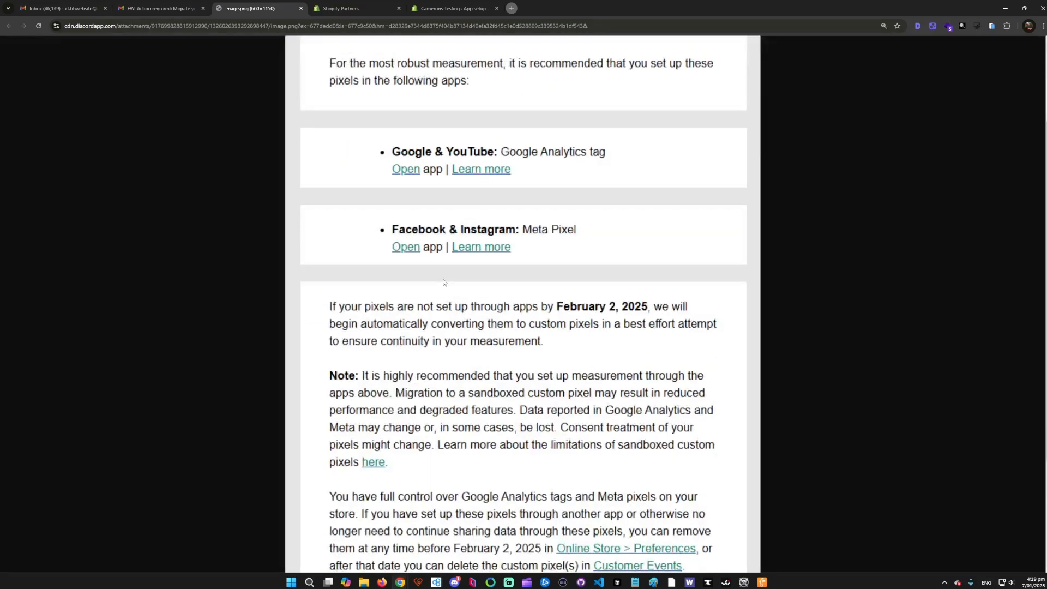
scroll(443, 282, down, 1)
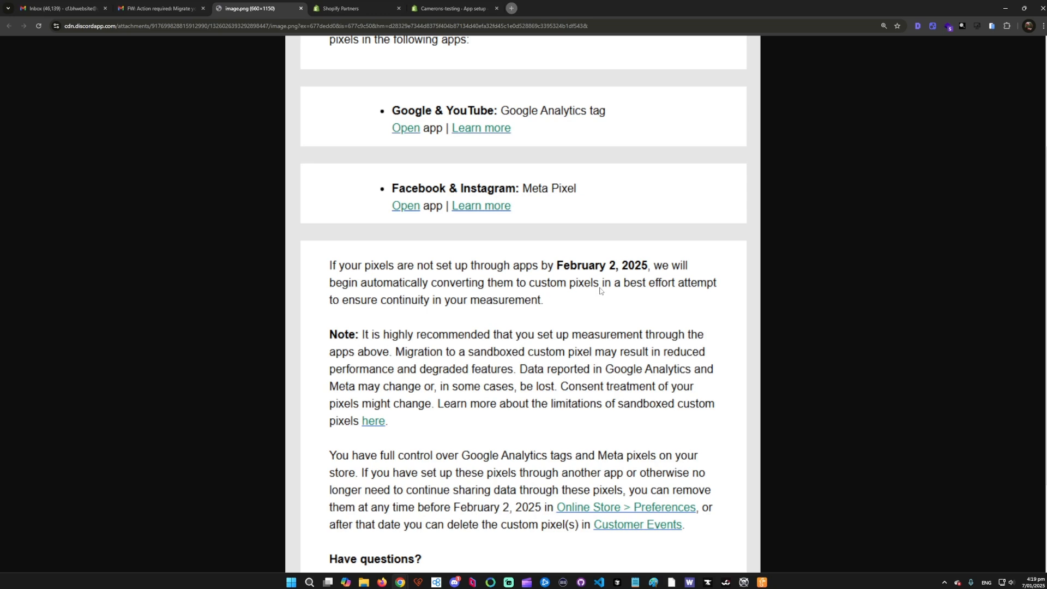
scroll(614, 294, down, 2)
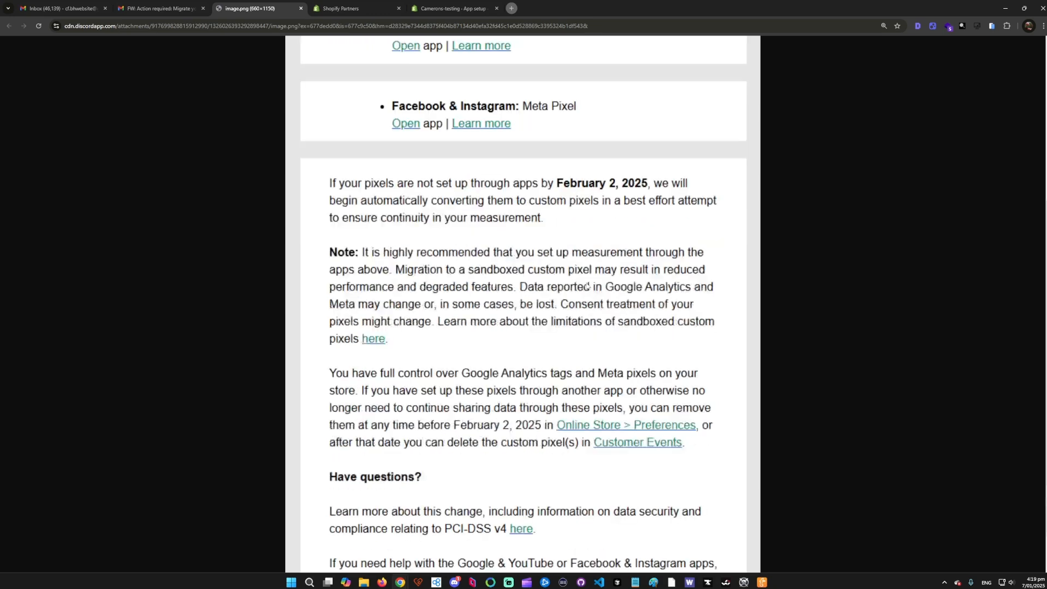
scroll(631, 279, up, 1)
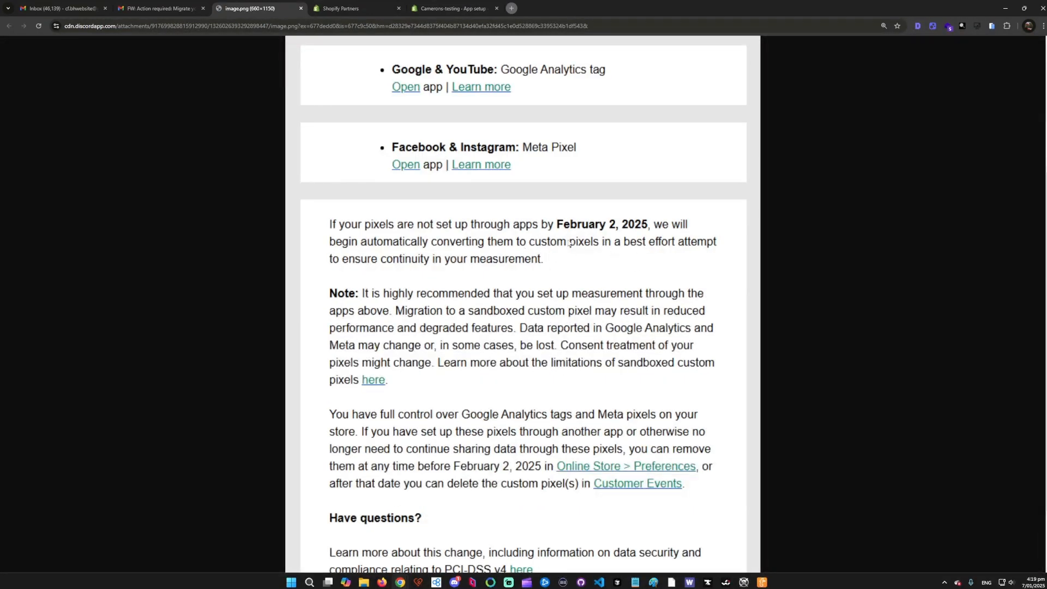
scroll(545, 234, up, 3)
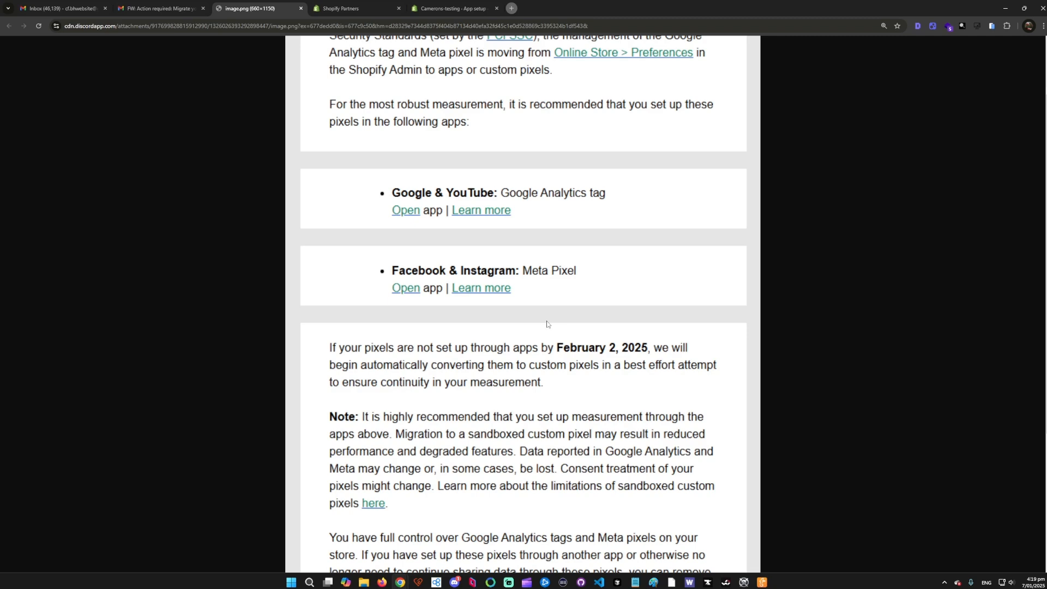
scroll(547, 323, down, 4)
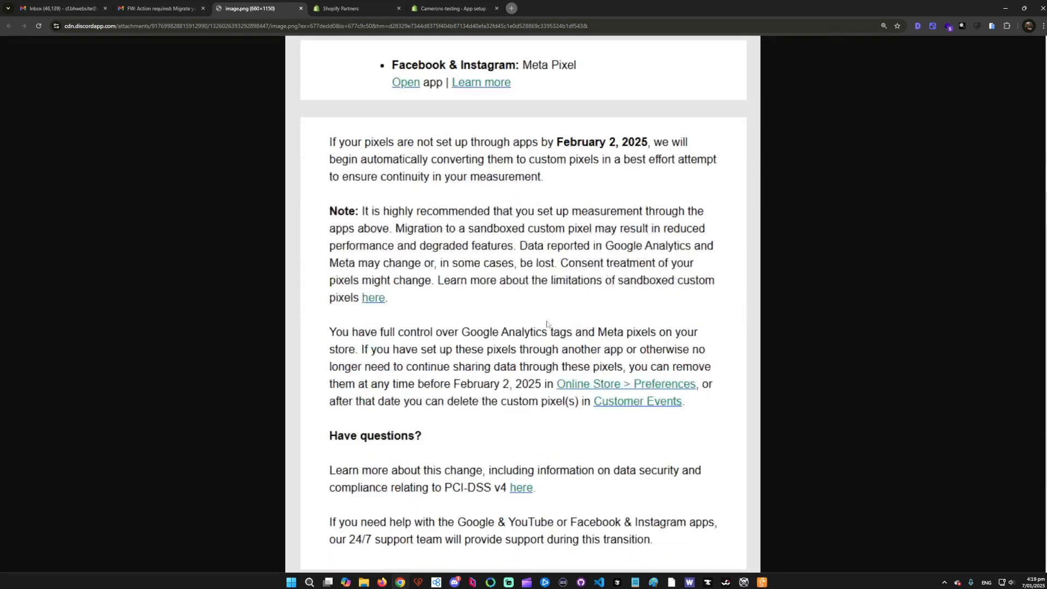
scroll(549, 315, up, 1)
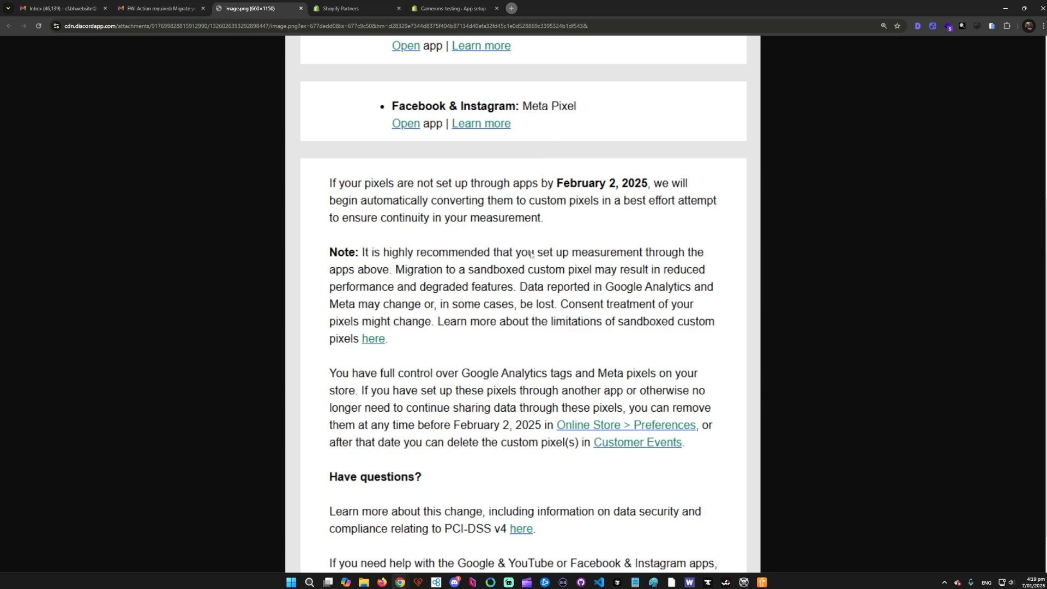
scroll(484, 92, up, 1)
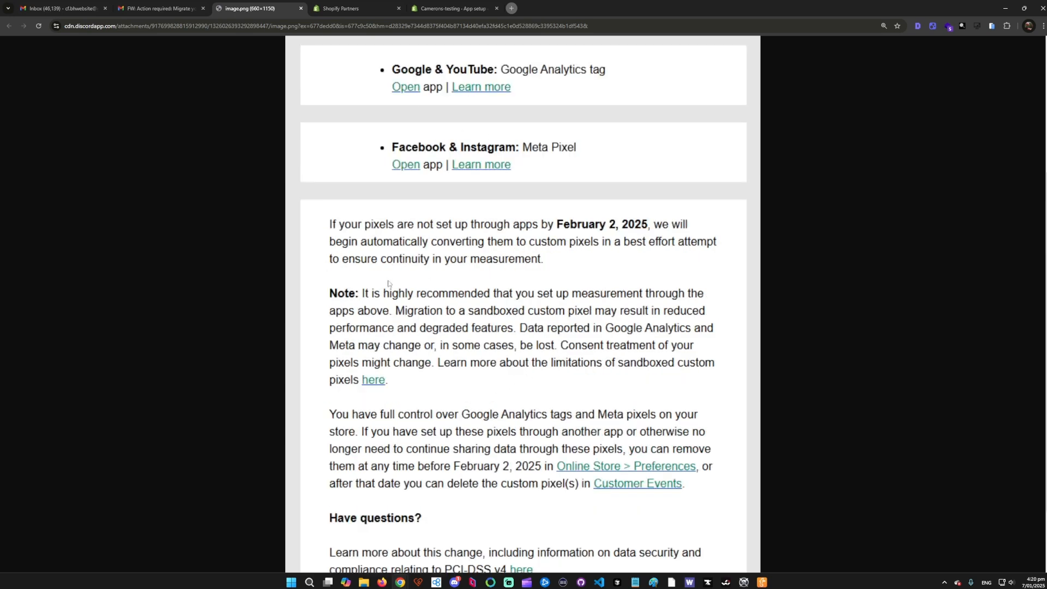
scroll(508, 308, down, 2)
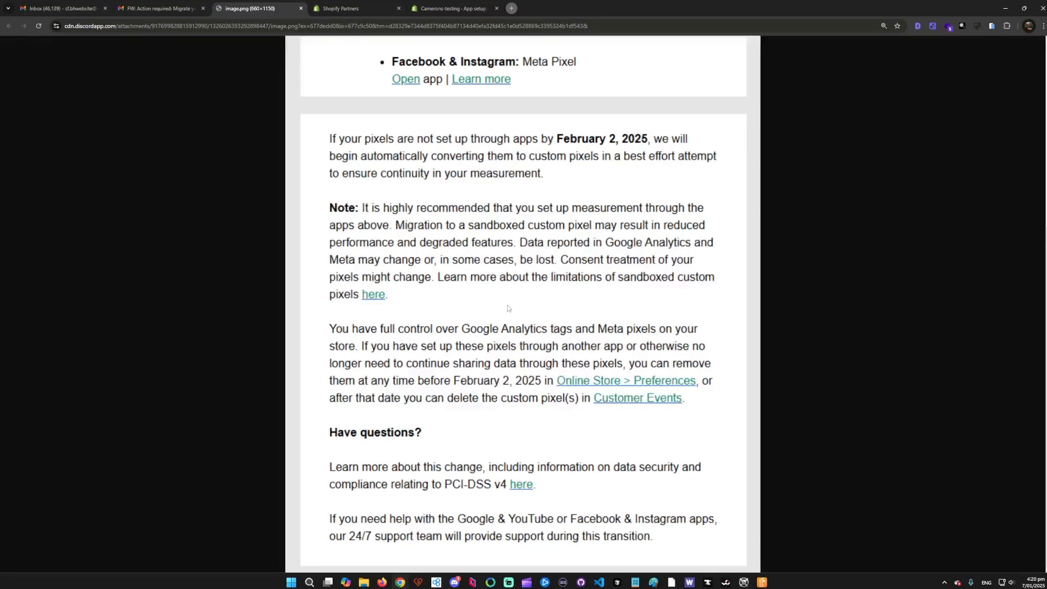
scroll(527, 359, up, 5)
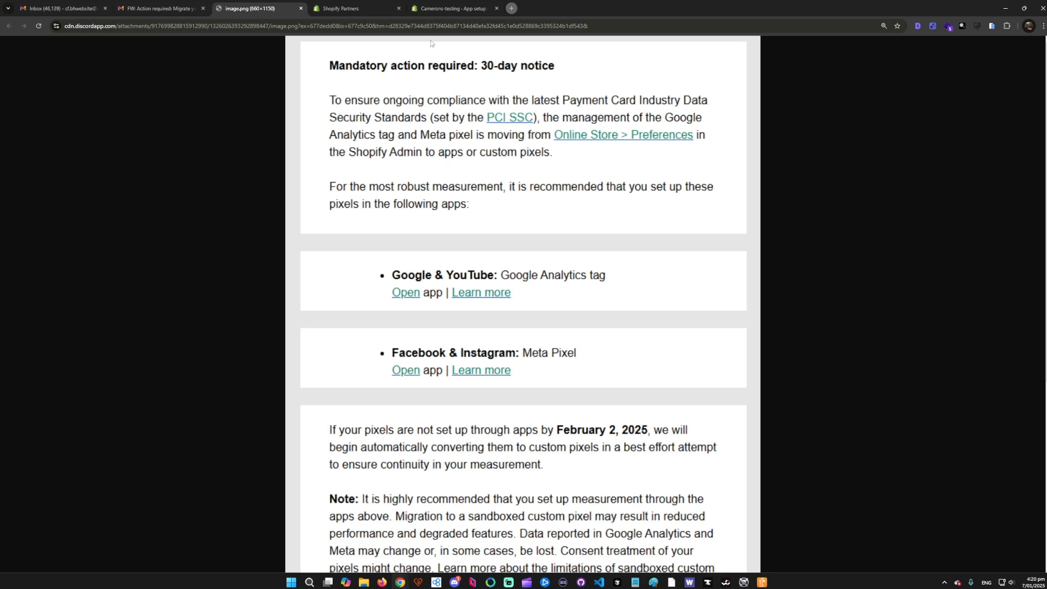
Step: Switch to the Shopify admin's Google & YouTube app setup and reconnect the Google account, choosing the account to use
click(448, 11)
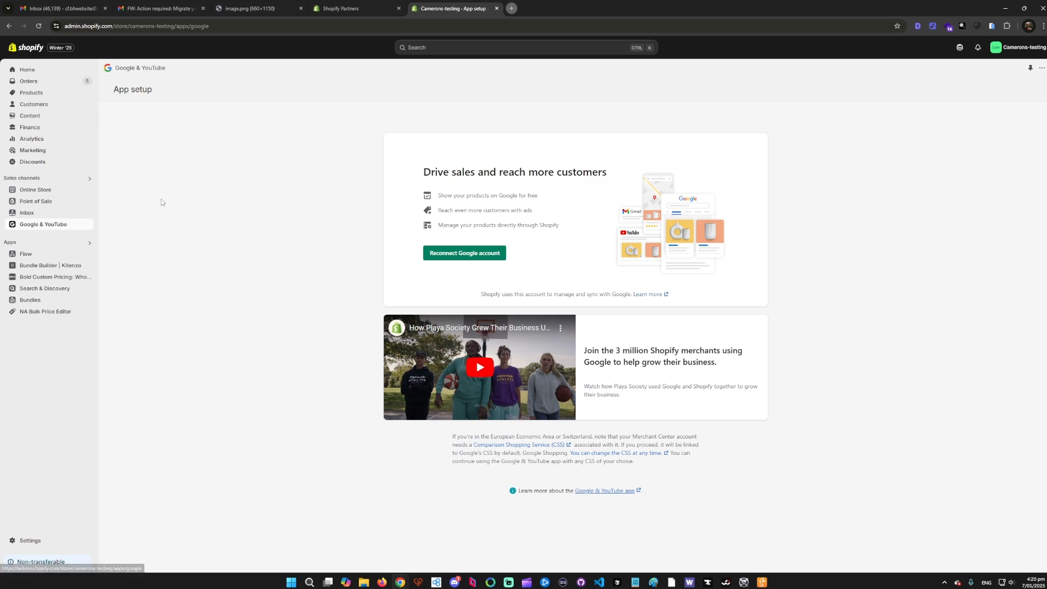
key(ctrl+plus)
key(ctrl+plus)
key(ctrl+plus)
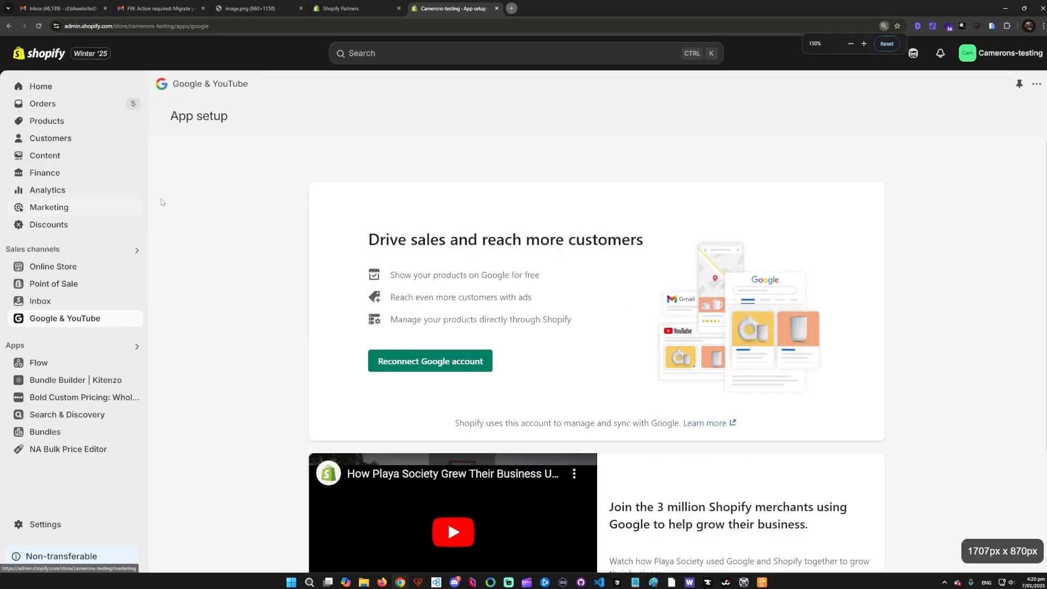
key(ctrl+minus)
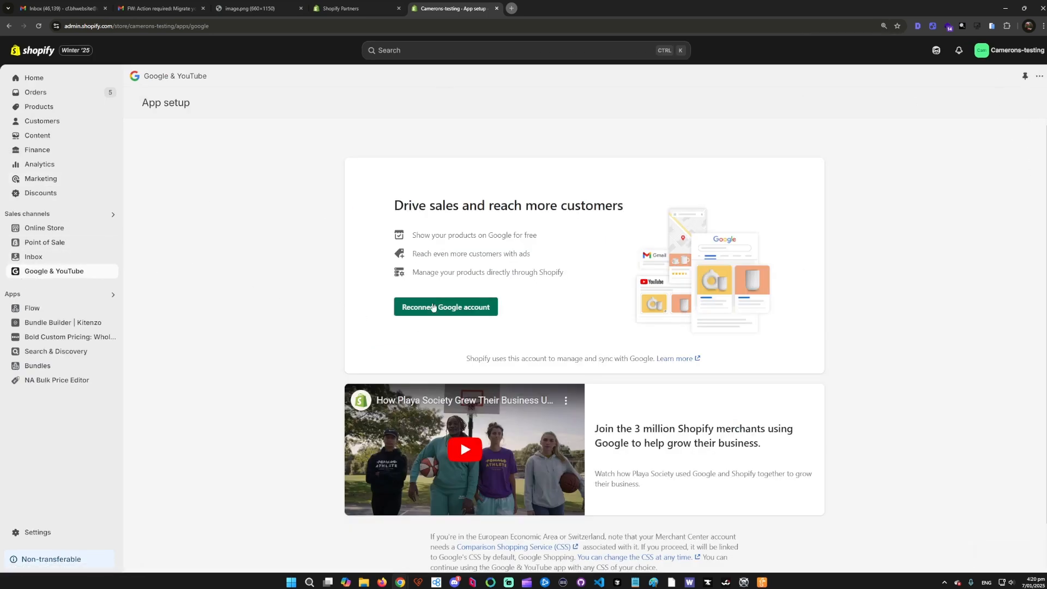
drag(419, 205, 605, 204)
triple_click(451, 202)
click(389, 205)
click(434, 311)
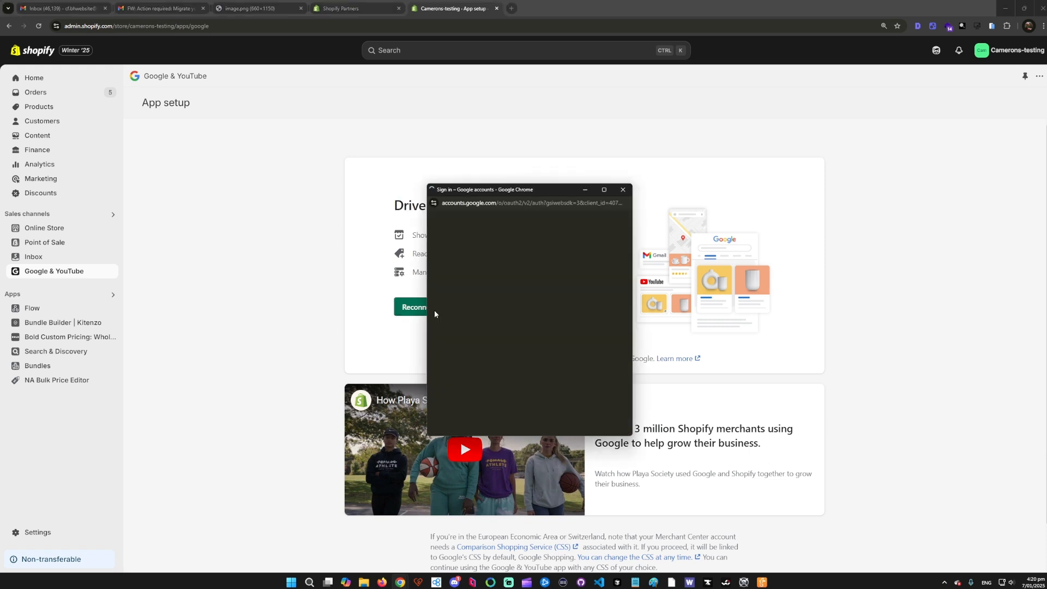
click(479, 330)
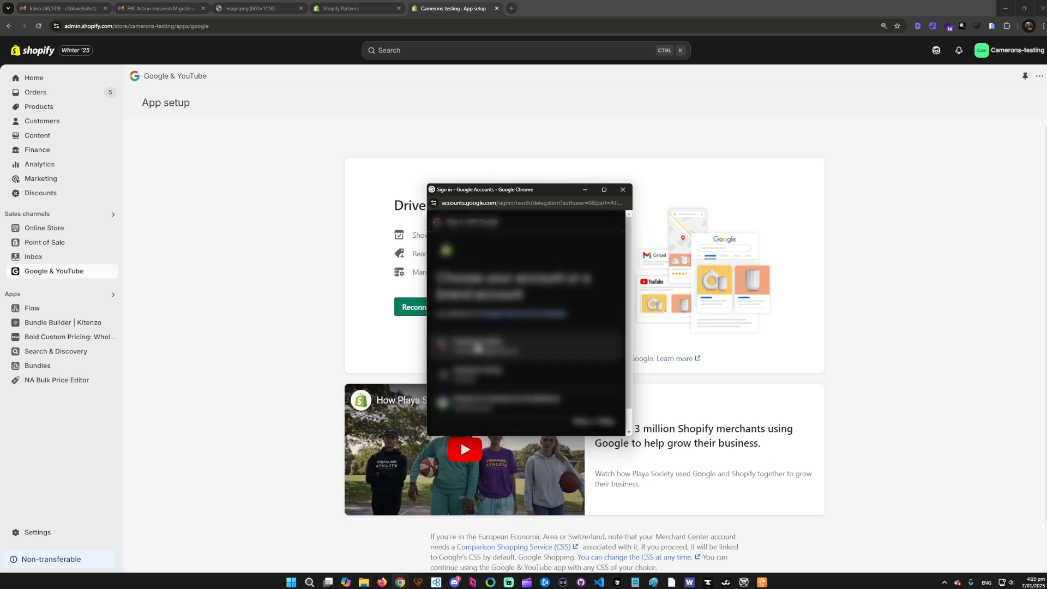
click(490, 346)
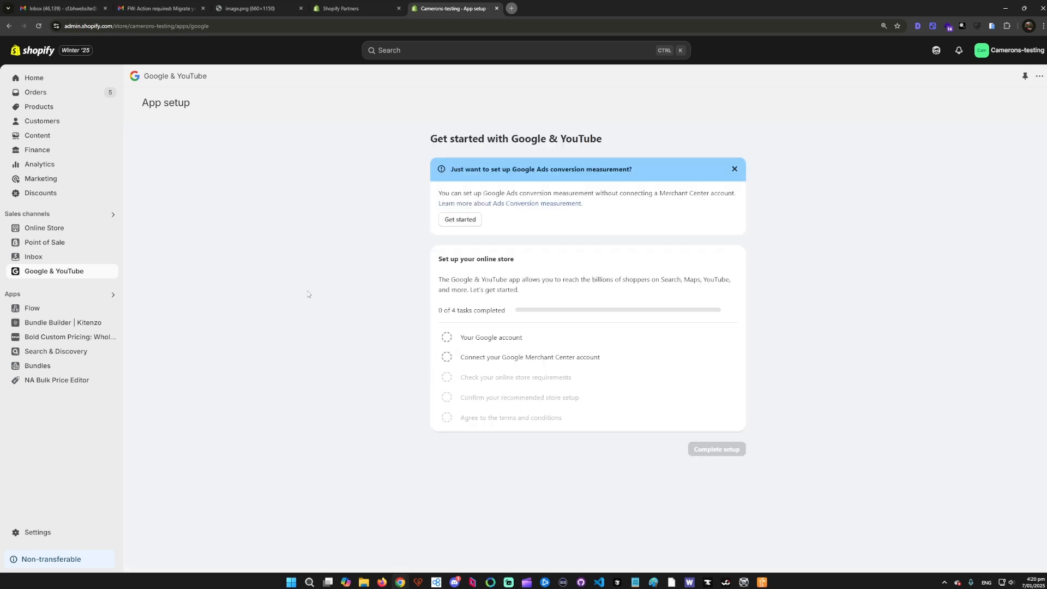
Step: Check the linked Google account and connect the Muggsy Mugs Google Merchant Center account to the store
scroll(577, 340, down, 1)
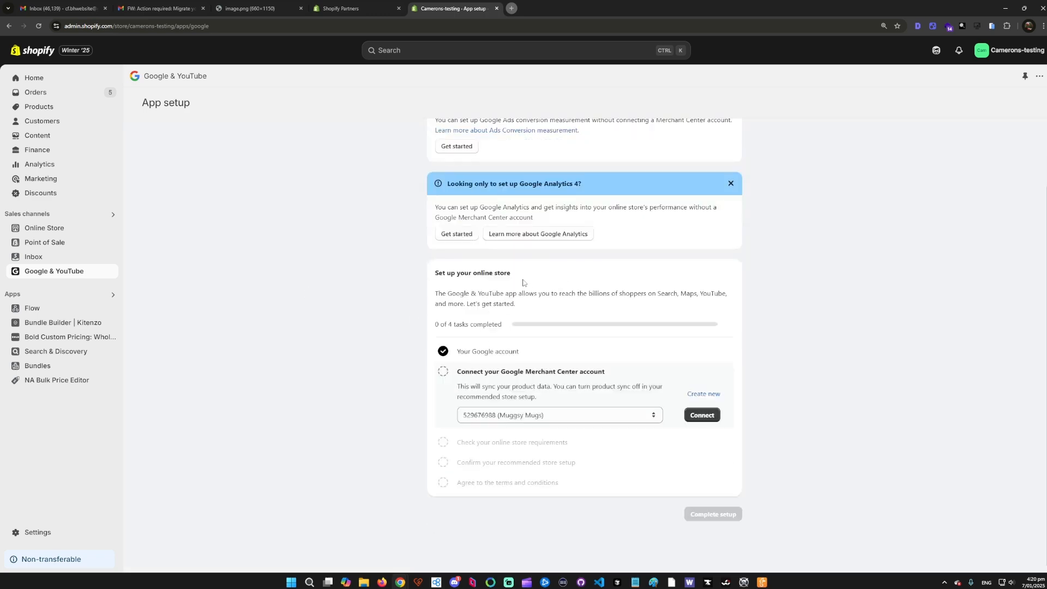
click(468, 353)
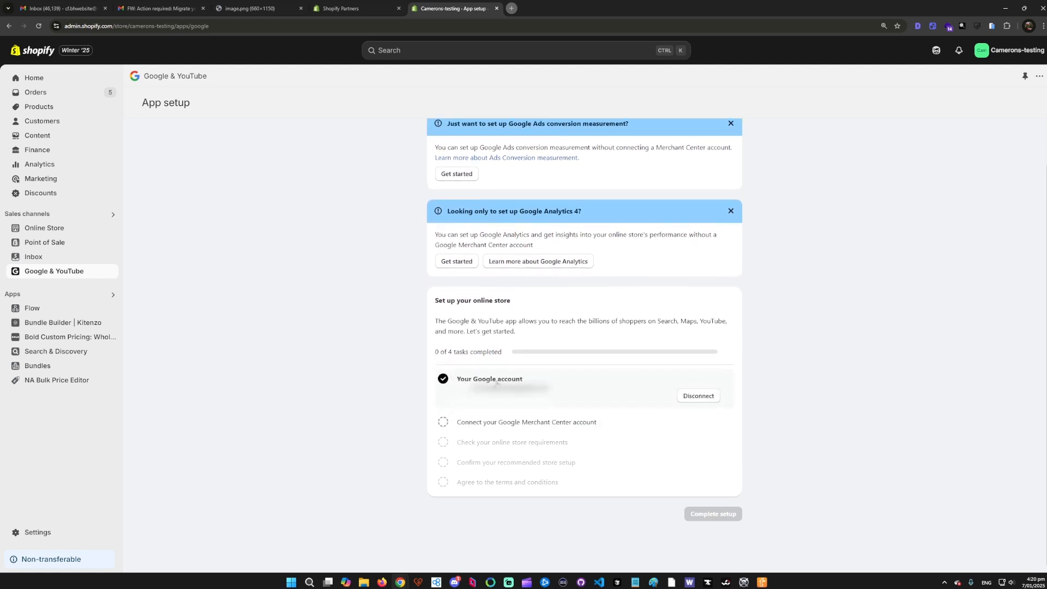
click(495, 426)
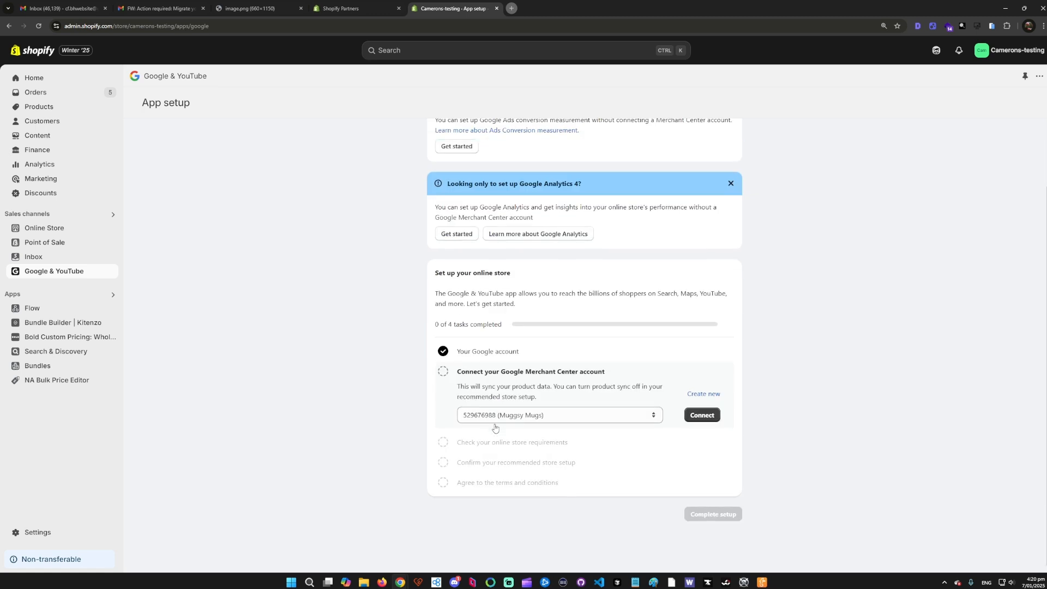
click(552, 417)
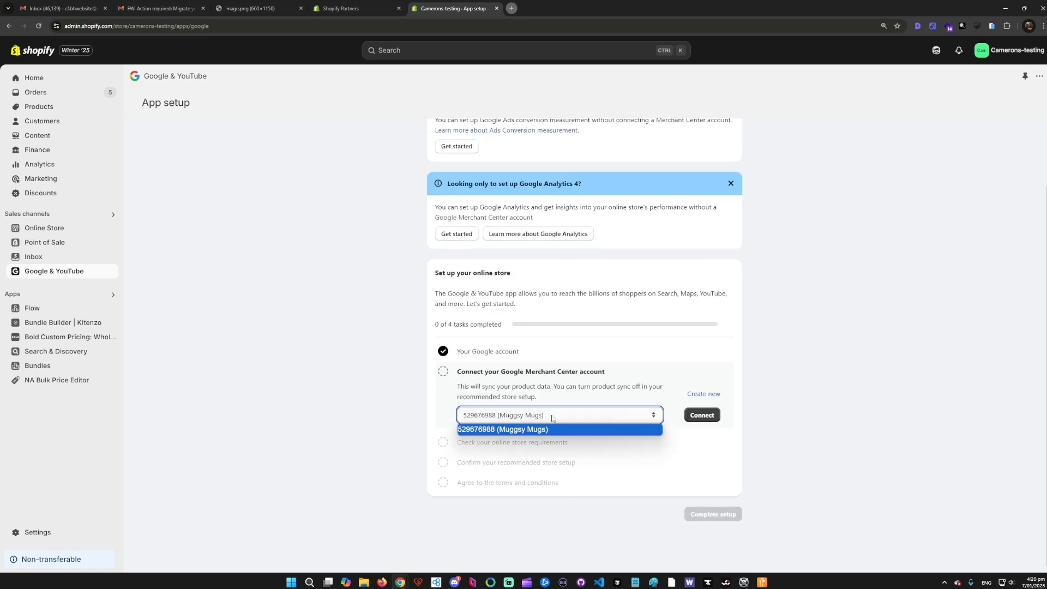
click(493, 428)
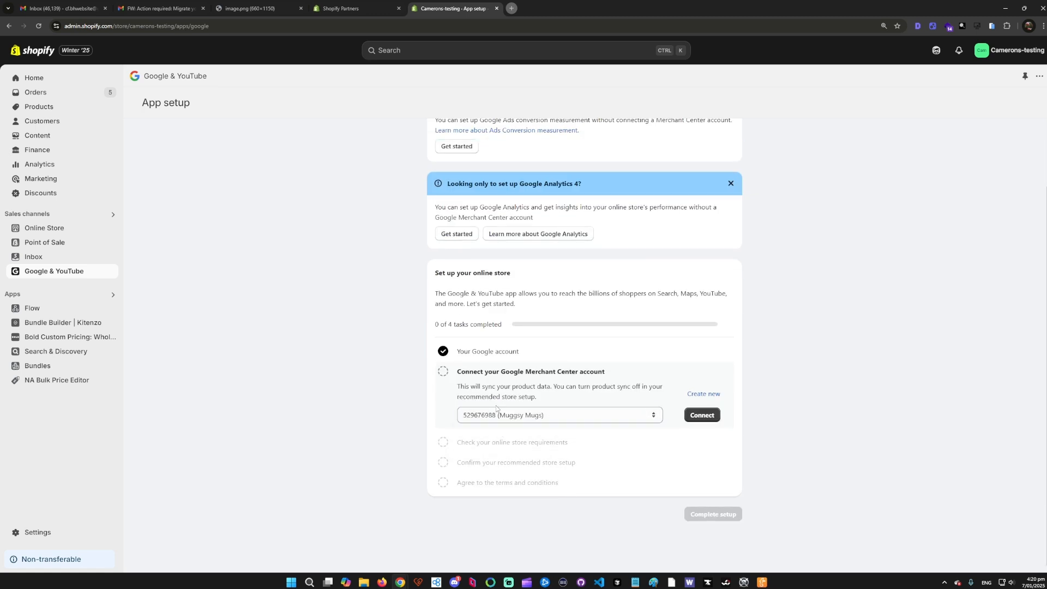
click(703, 416)
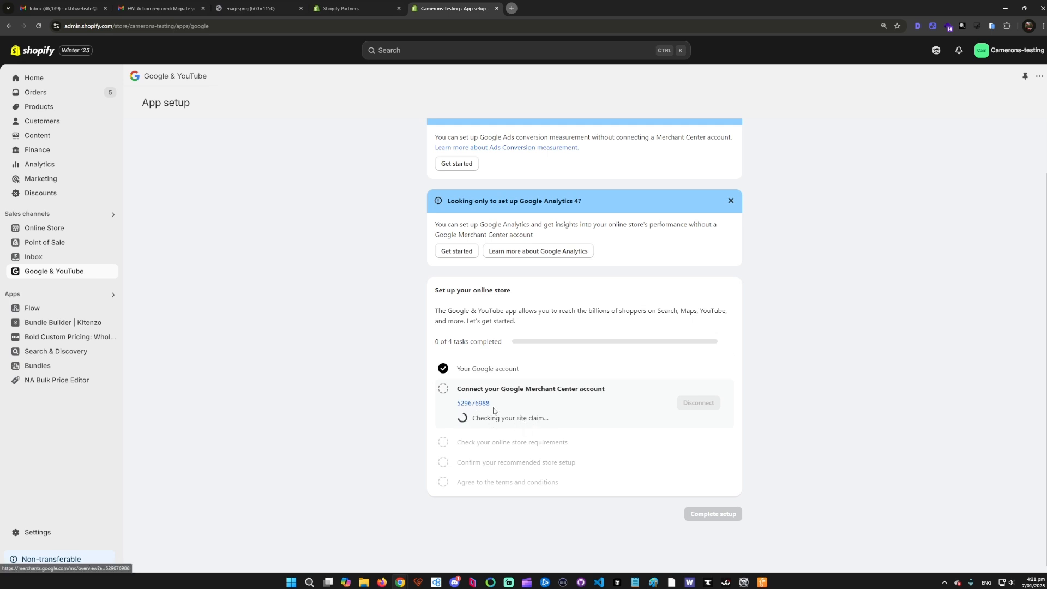
Step: Examine the online store requirements, including the store password, the refund policy and terms of service, and the contact information
scroll(596, 395, down, 2)
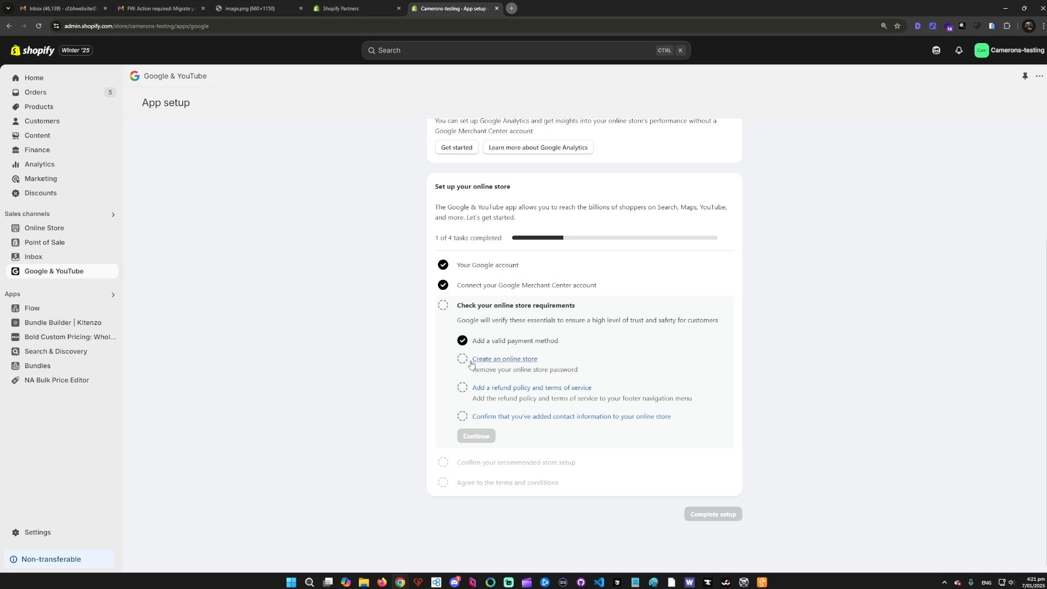
drag(476, 370, 568, 371)
triple_click(567, 370)
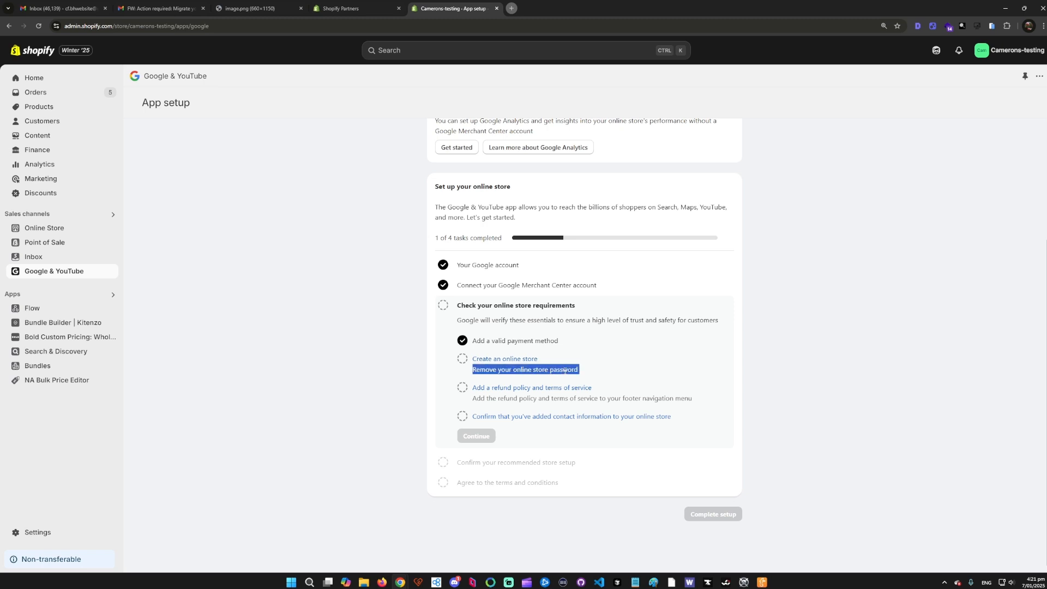
click(565, 371)
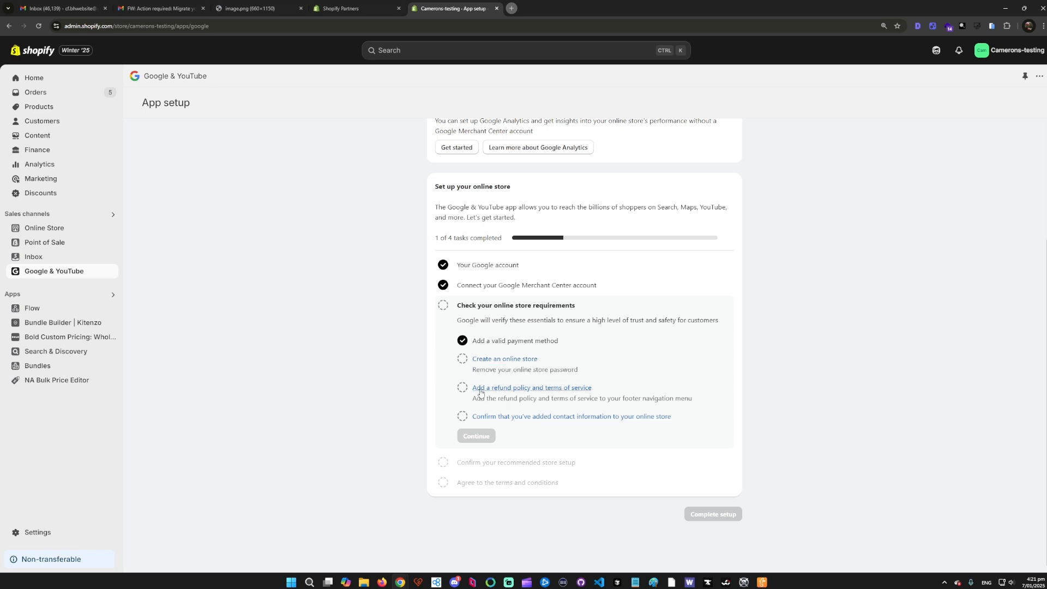
drag(479, 399, 682, 399)
triple_click(682, 398)
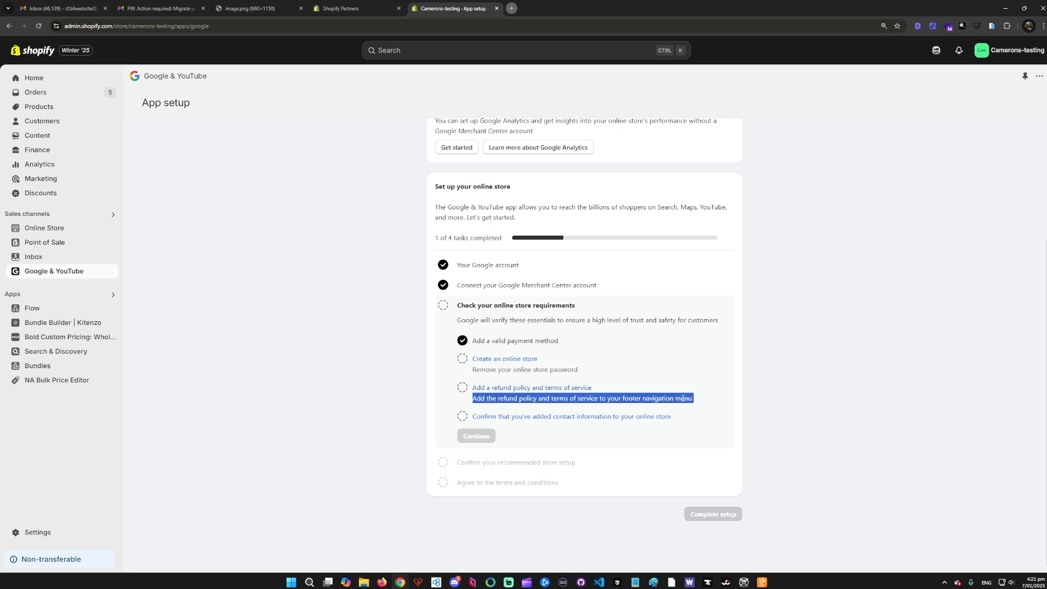
click(671, 398)
triple_click(668, 399)
triple_click(668, 399)
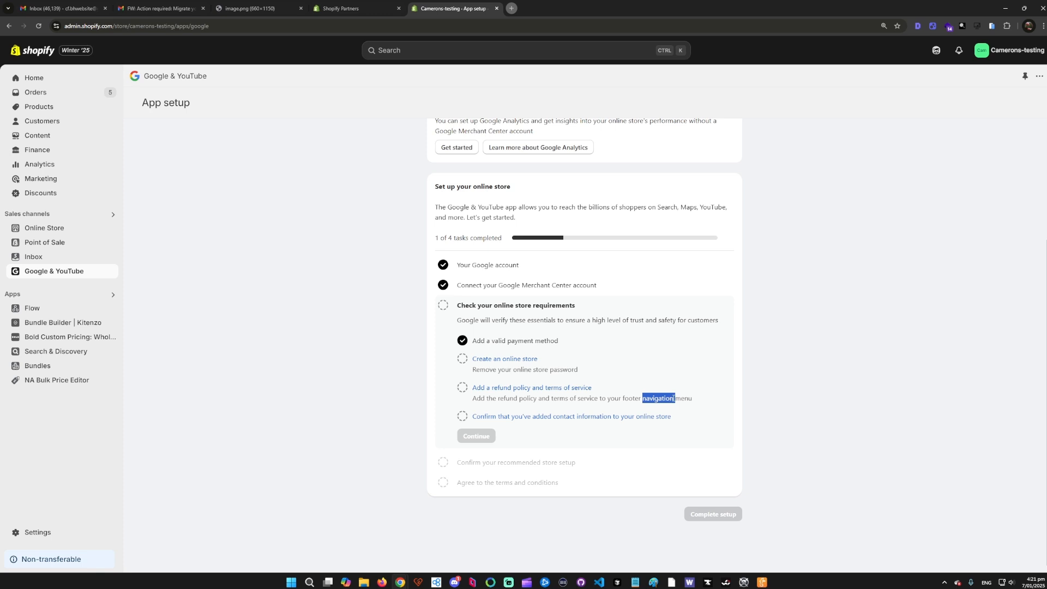
click(671, 399)
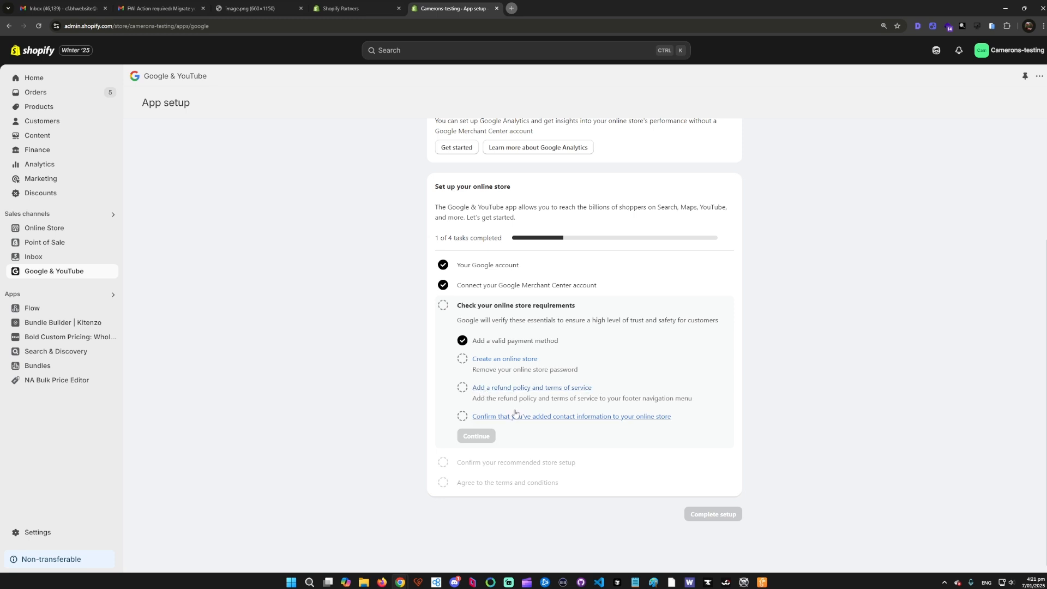
triple_click(577, 398)
click(513, 400)
Step: Review the Google & YouTube setup checklist and the details of its Merchant Center connection task
scroll(611, 507, up, 3)
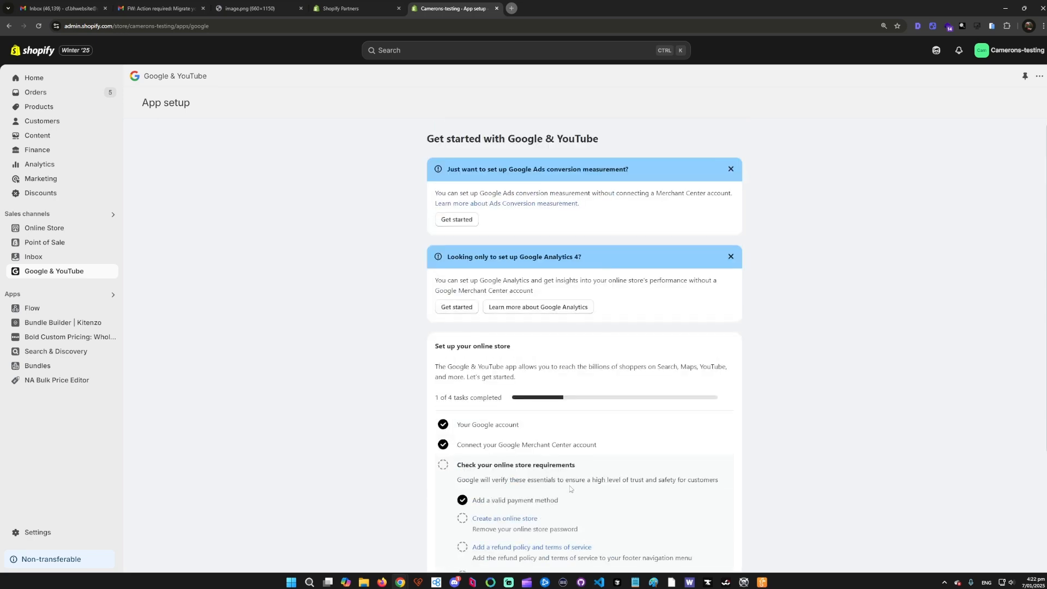
scroll(570, 489, down, 3)
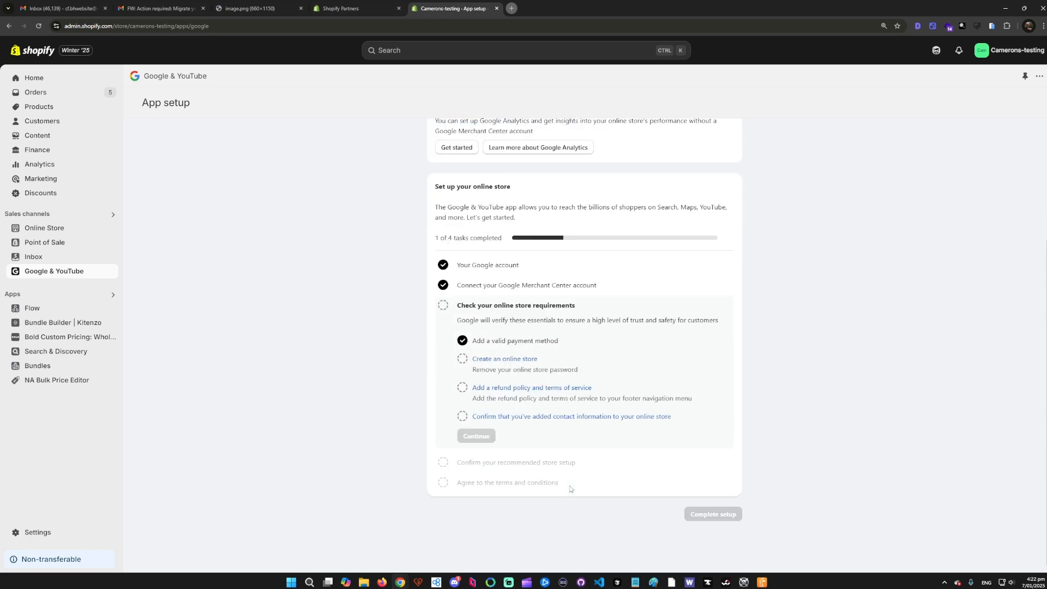
scroll(570, 489, up, 2)
click(499, 409)
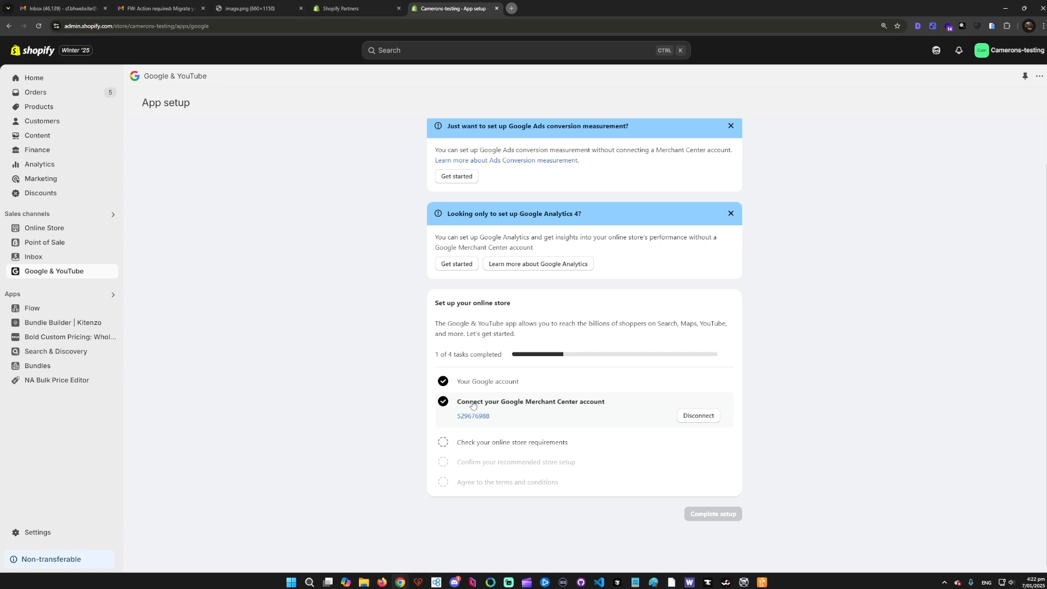
drag(467, 404, 607, 406)
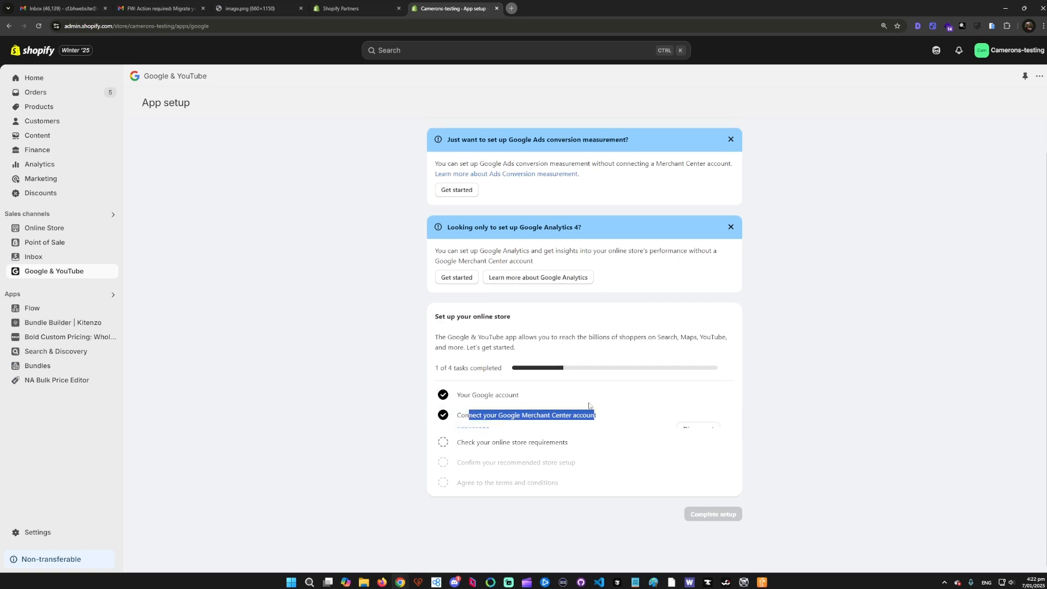
click(562, 425)
click(525, 425)
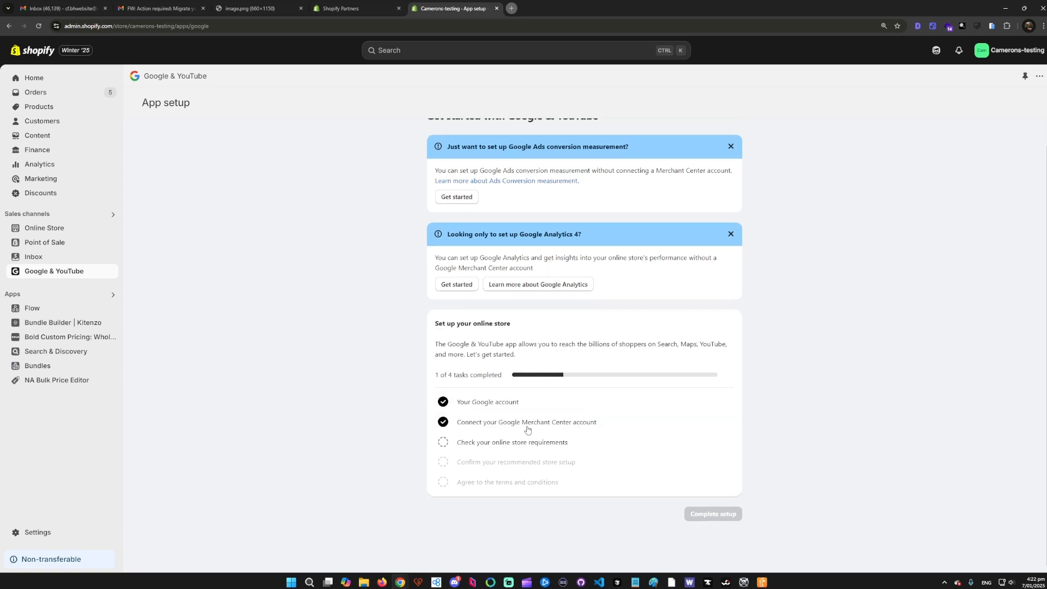
scroll(383, 410, up, 1)
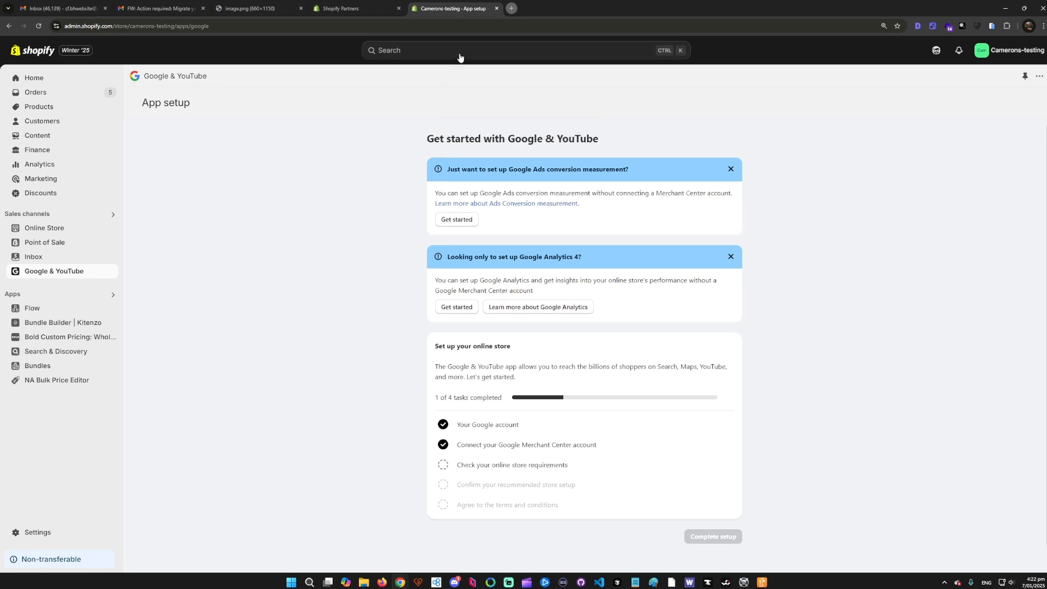
Step: Open the store's Facebook & Instagram app and start the setup for Advantage+ catalogue ads
click(511, 8)
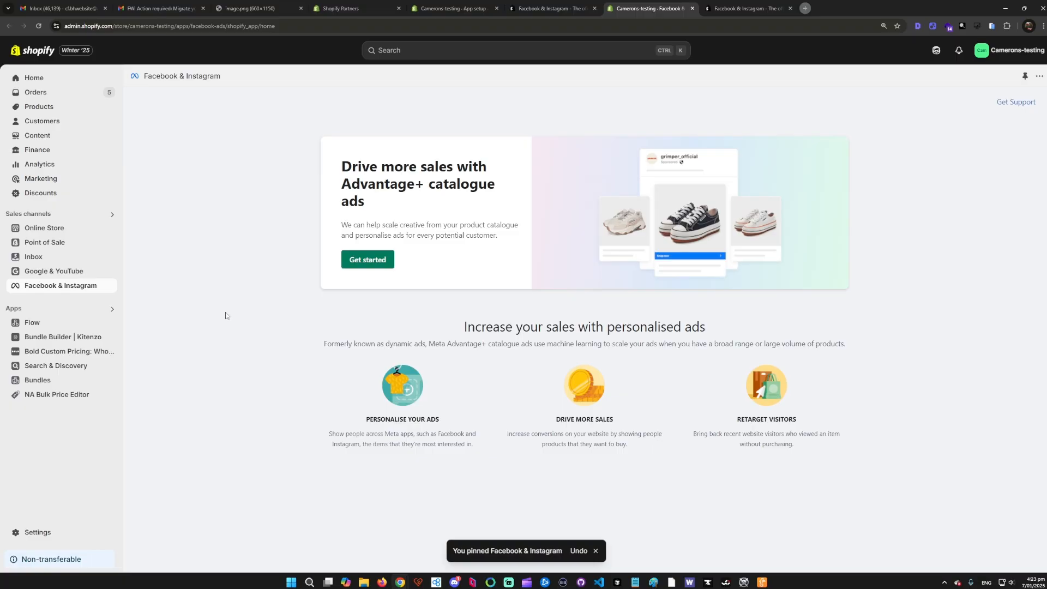
double_click(225, 312)
click(247, 215)
click(368, 260)
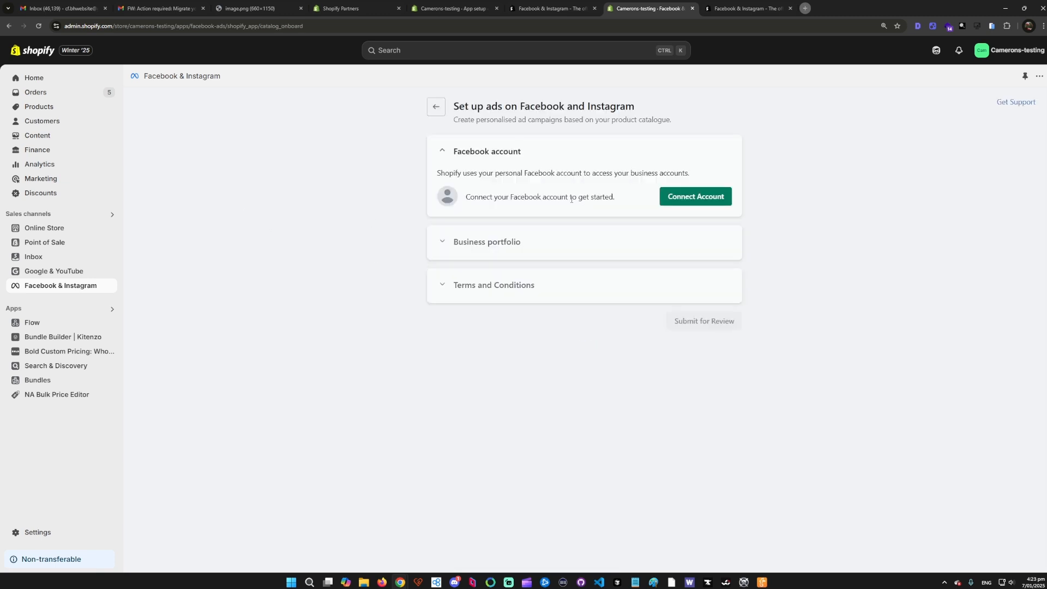
Step: Connect the Facebook account to Shopify, granting access with the signed-in profile
drag(482, 198, 584, 198)
triple_click(584, 198)
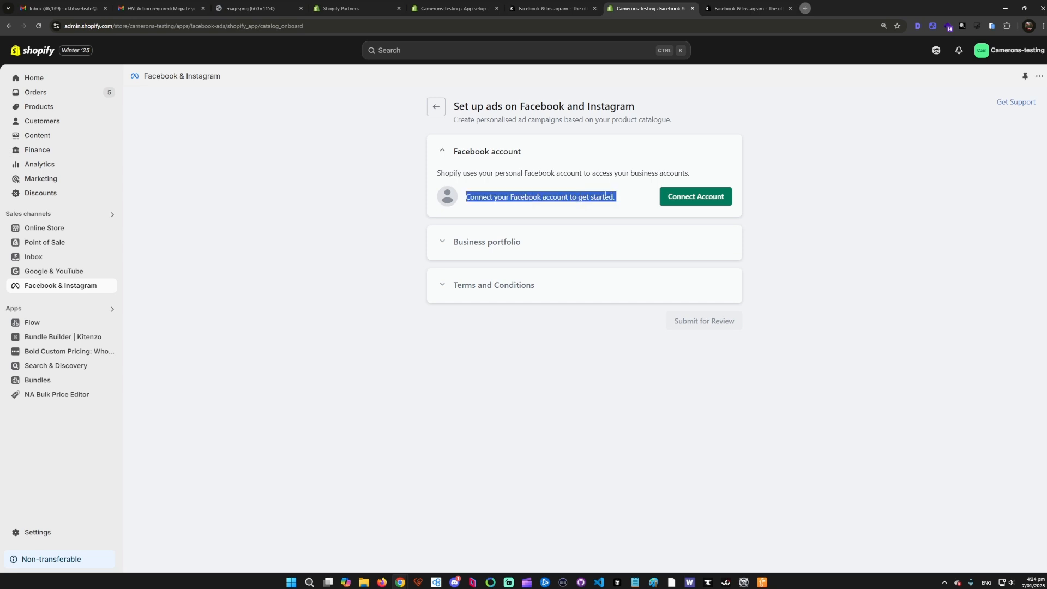
click(691, 197)
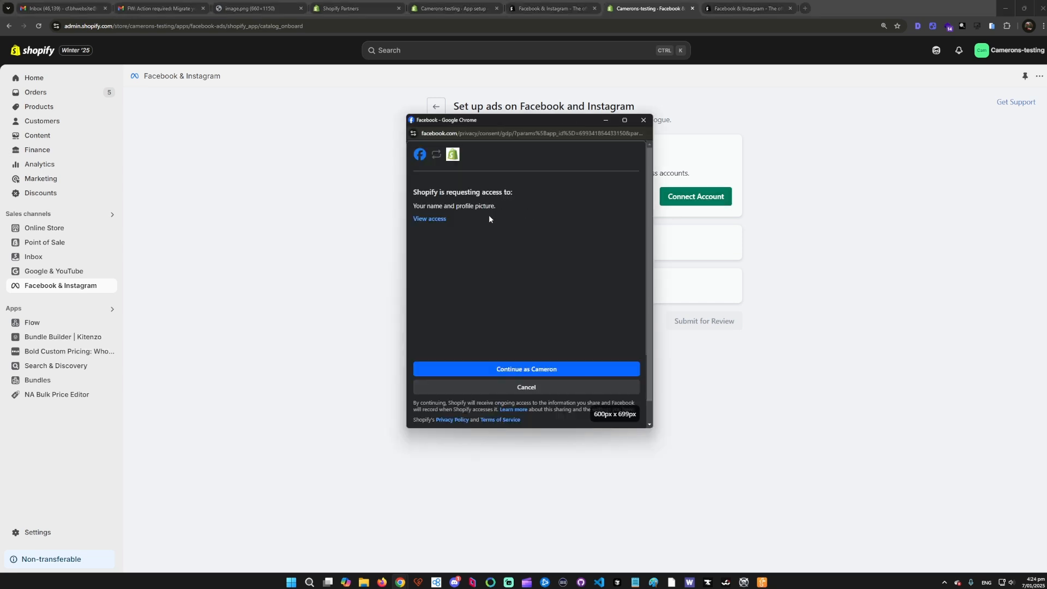
click(516, 368)
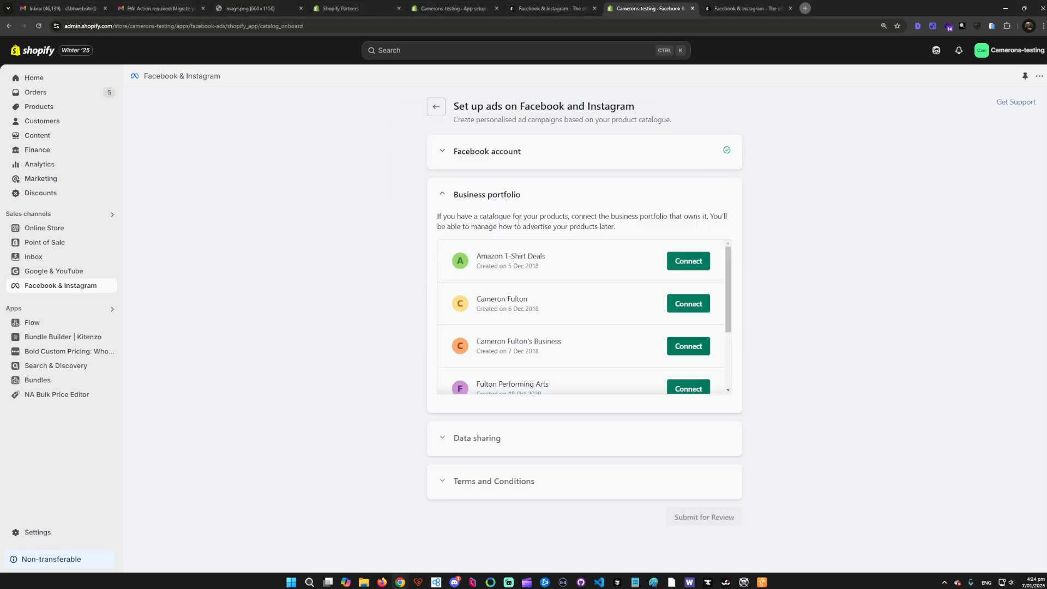
Step: Connect the business portfolio created on 6 Dec 2018
drag(473, 210, 618, 225)
click(618, 224)
mouse_move(729, 254)
mouse_down()
mouse_move(731, 327)
mouse_move(729, 247)
mouse_up()
click(685, 304)
Step: Enable Facebook & Instagram data sharing with the Enhanced preference and save it
click(694, 303)
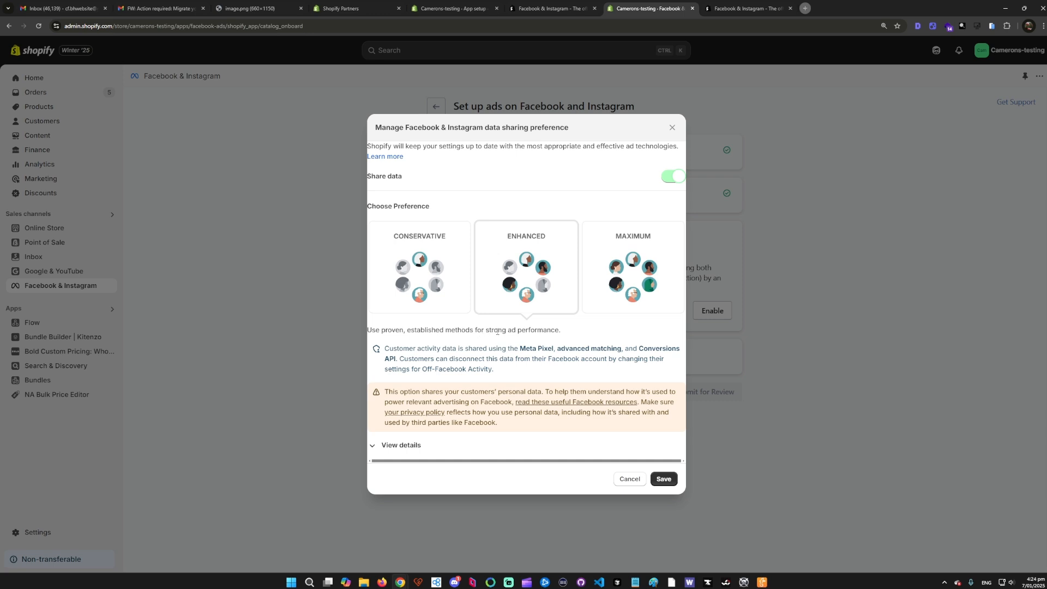
triple_click(540, 331)
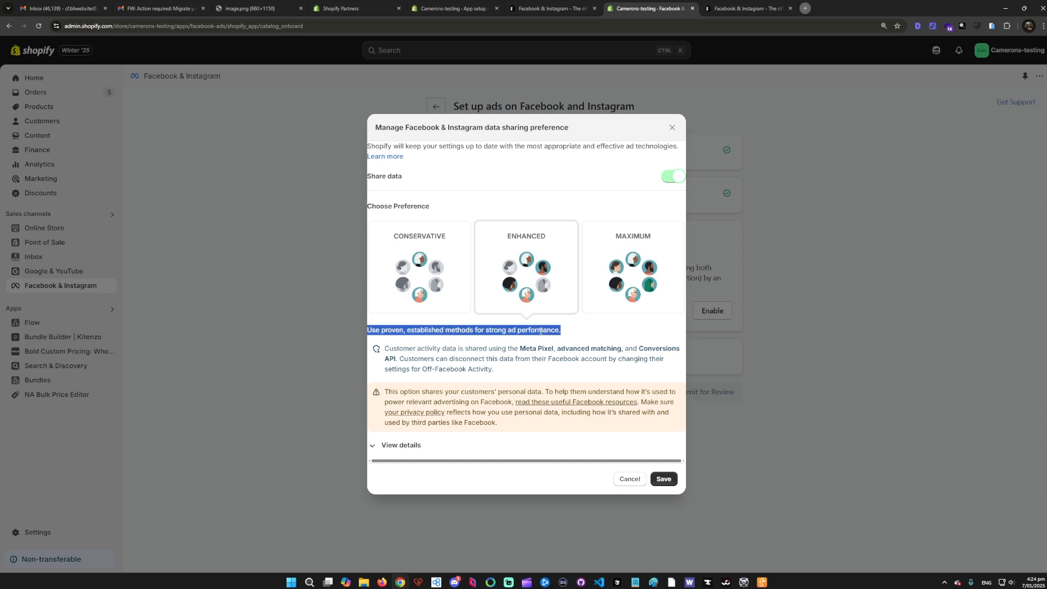
triple_click(537, 331)
triple_click(535, 332)
triple_click(540, 331)
click(534, 331)
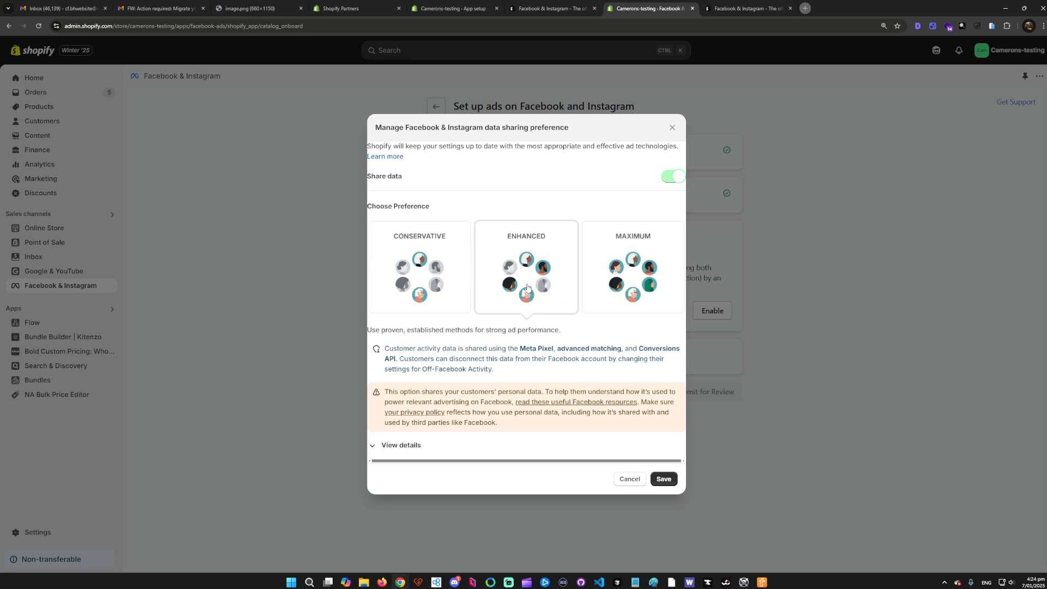
click(664, 480)
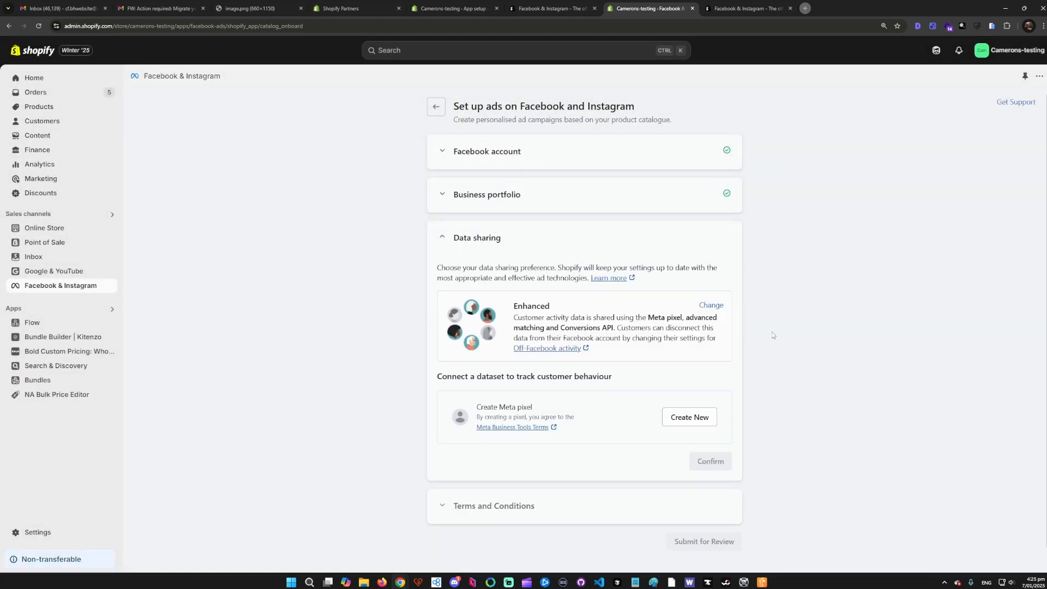
Step: Review the Enhanced data sharing description and the options for connecting a dataset to track customer behaviour
scroll(771, 332, down, 1)
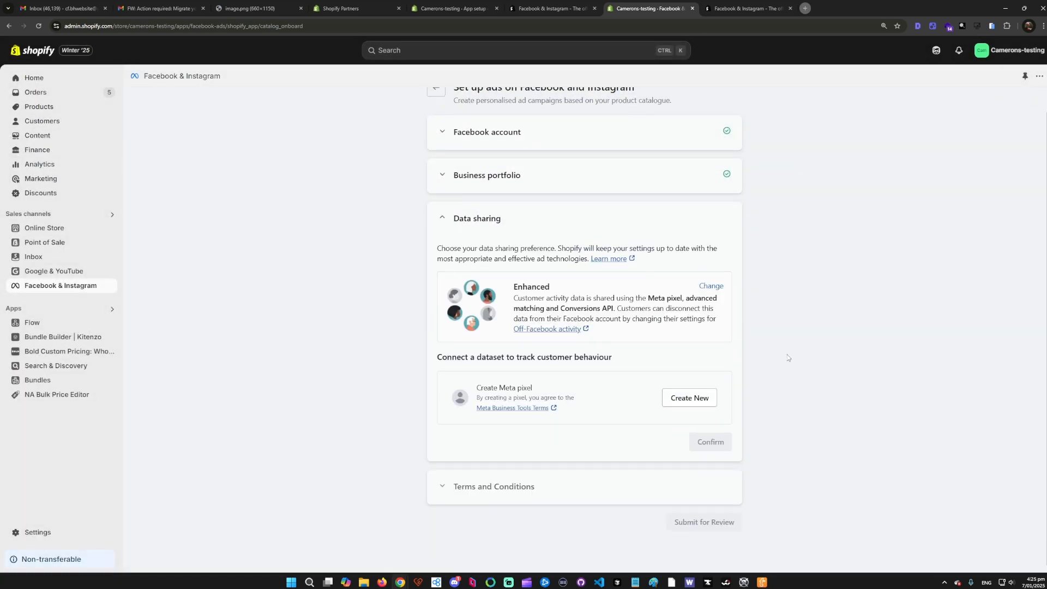
drag(533, 287, 620, 318)
click(632, 318)
triple_click(682, 309)
click(761, 314)
drag(469, 358, 583, 360)
click(533, 390)
triple_click(525, 387)
click(547, 388)
scroll(562, 382, up, 1)
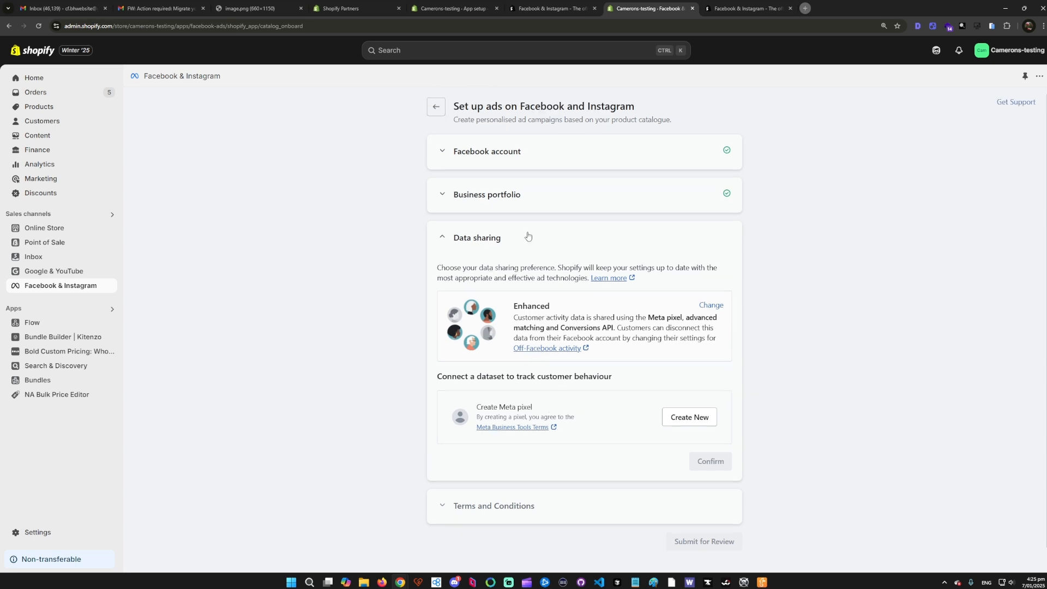
Step: Switch the connected business portfolio to the one created on 7 Dec 2018
click(522, 203)
click(670, 266)
scroll(628, 291, down, 2)
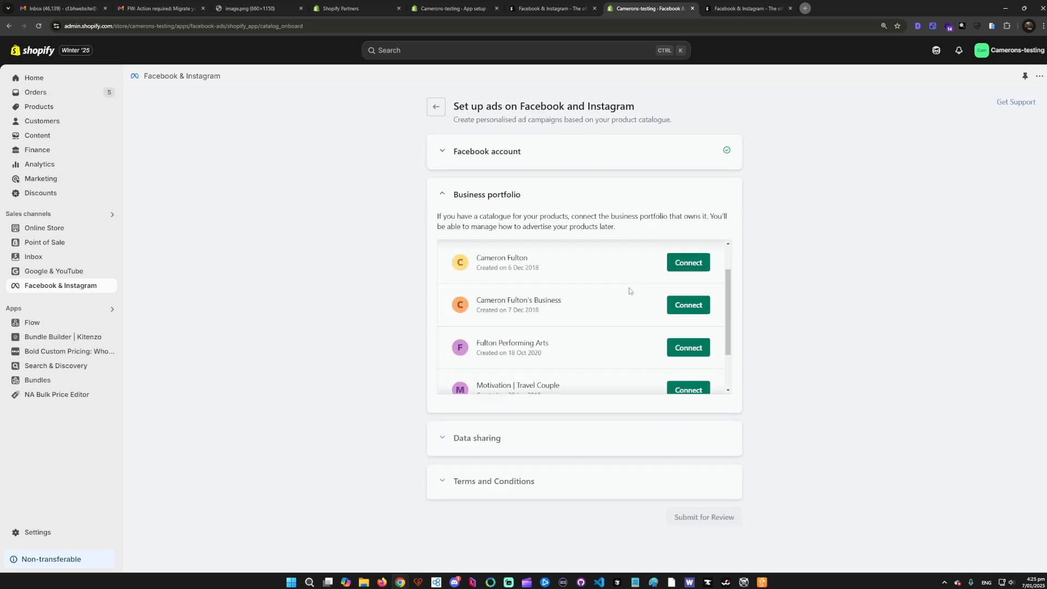
scroll(629, 291, up, 1)
click(687, 288)
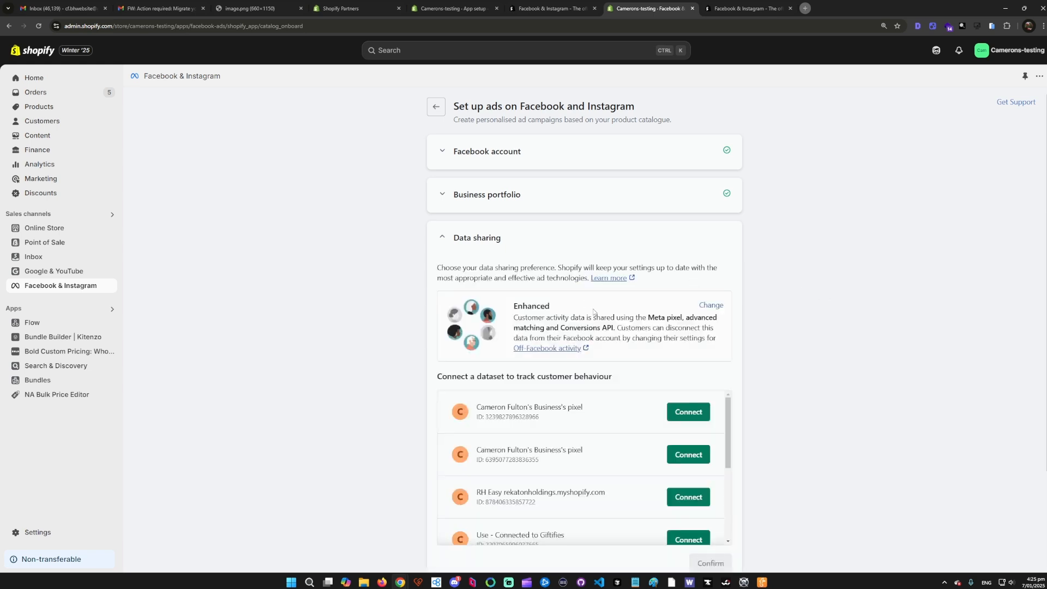
Step: Examine the listed Meta pixel datasets and compare their IDs to identify the one that belongs to the store
scroll(600, 311, down, 2)
drag(460, 295, 562, 295)
double_click(515, 334)
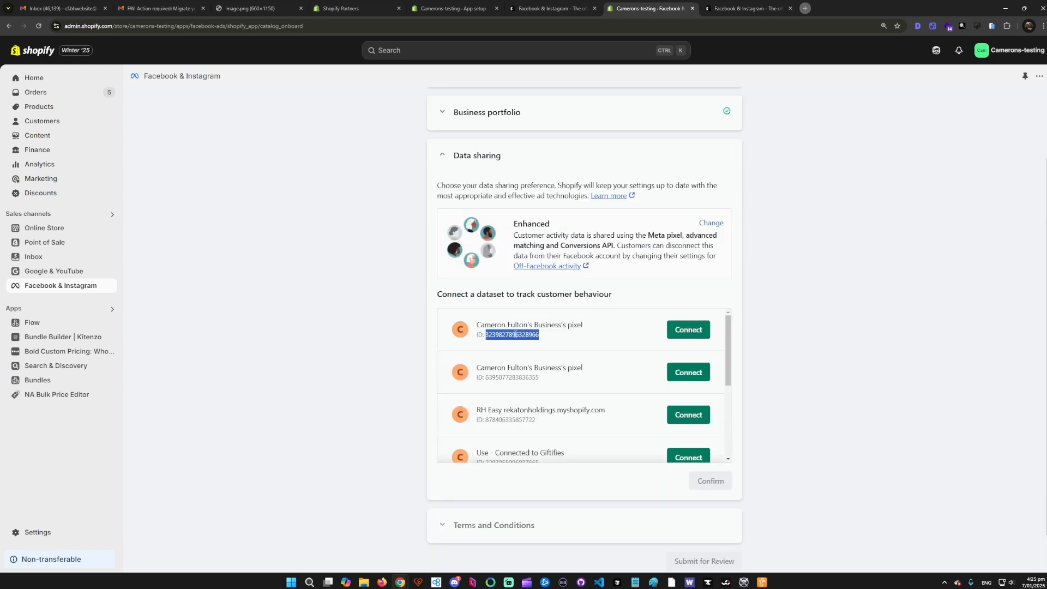
double_click(515, 377)
click(514, 357)
double_click(512, 335)
click(396, 340)
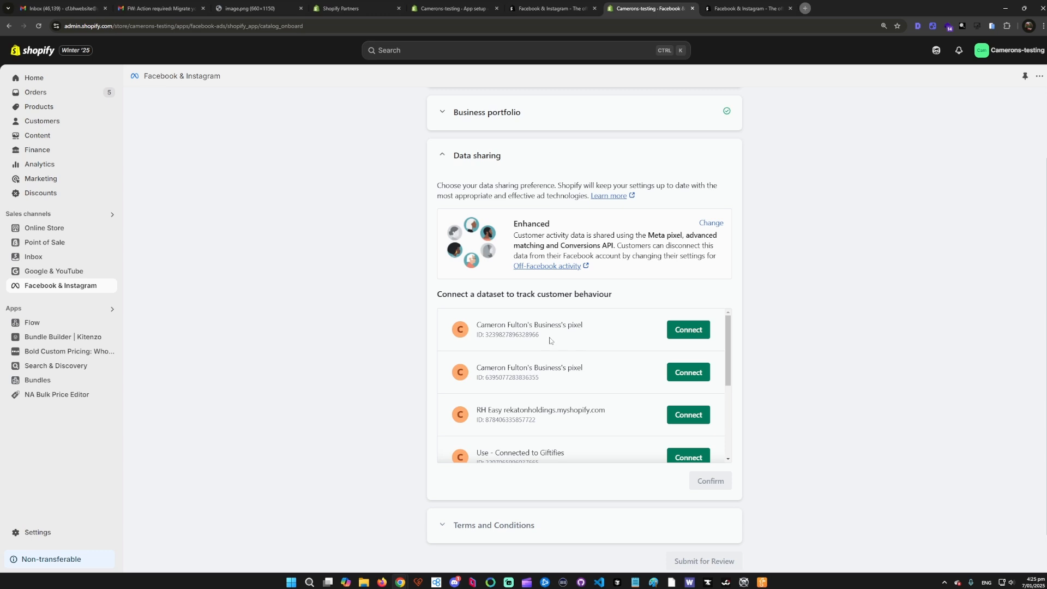
double_click(524, 335)
triple_click(549, 339)
triple_click(537, 337)
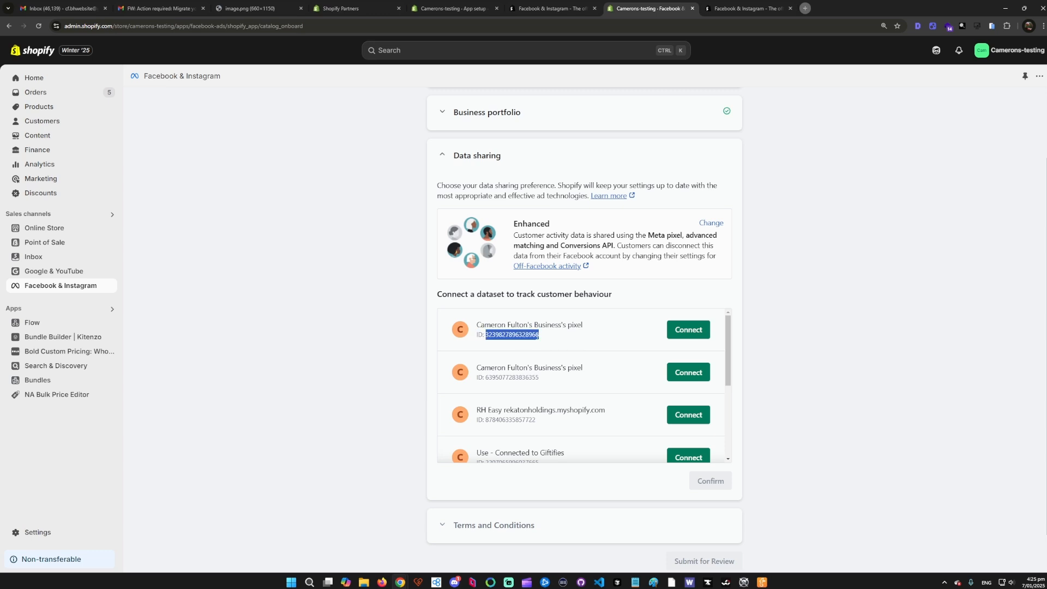
Step: Connect the first listed Meta pixel as the tracking dataset and accept the terms and conditions
double_click(536, 336)
triple_click(530, 336)
click(531, 336)
double_click(535, 337)
click(676, 327)
click(442, 341)
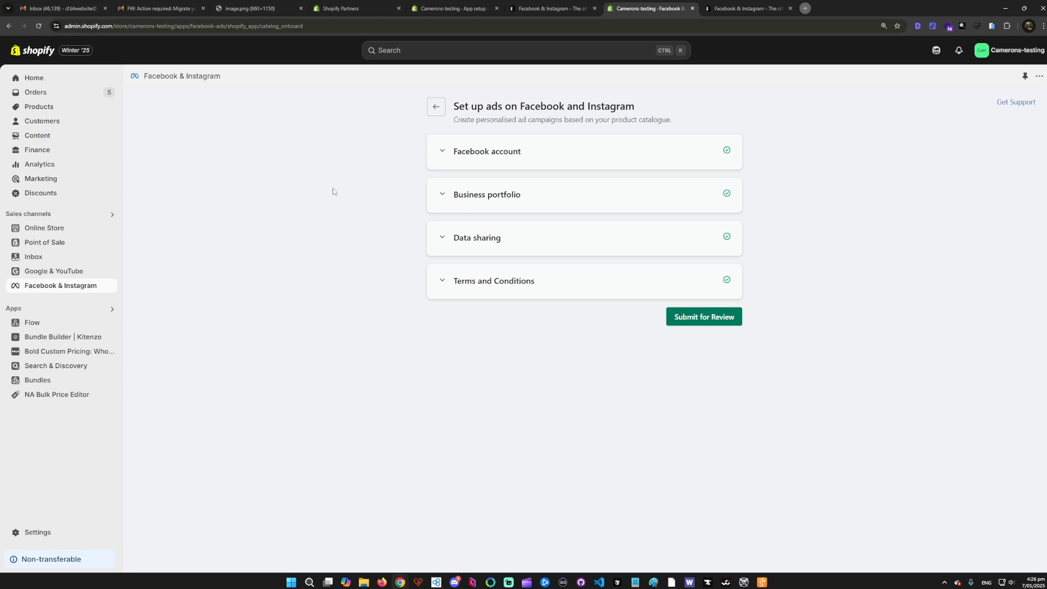
Step: Leave the Facebook & Instagram setup and open the store's policy settings
triple_click(567, 109)
double_click(543, 105)
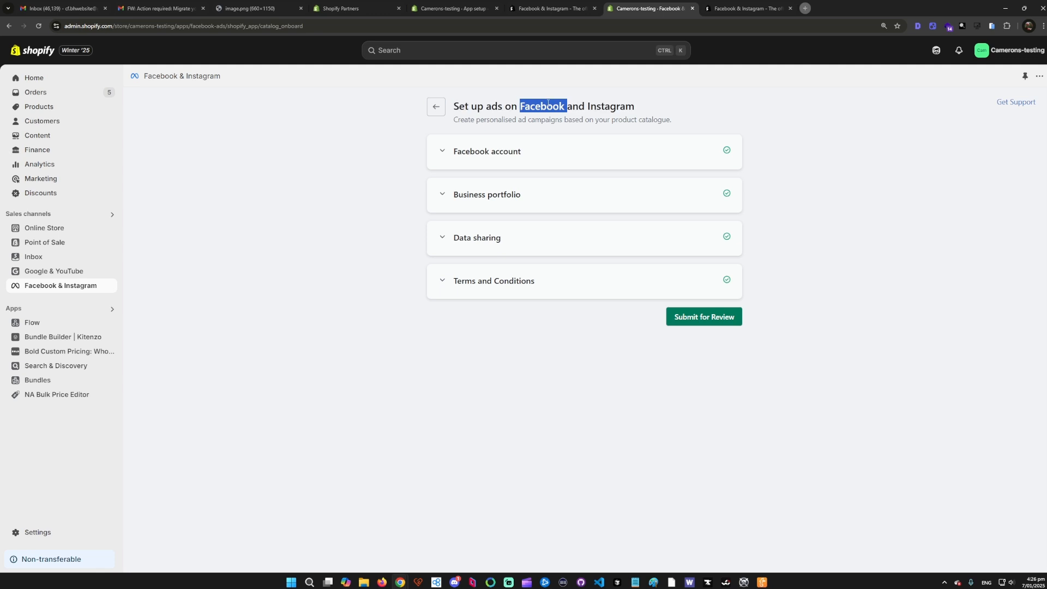
click(385, 159)
click(52, 531)
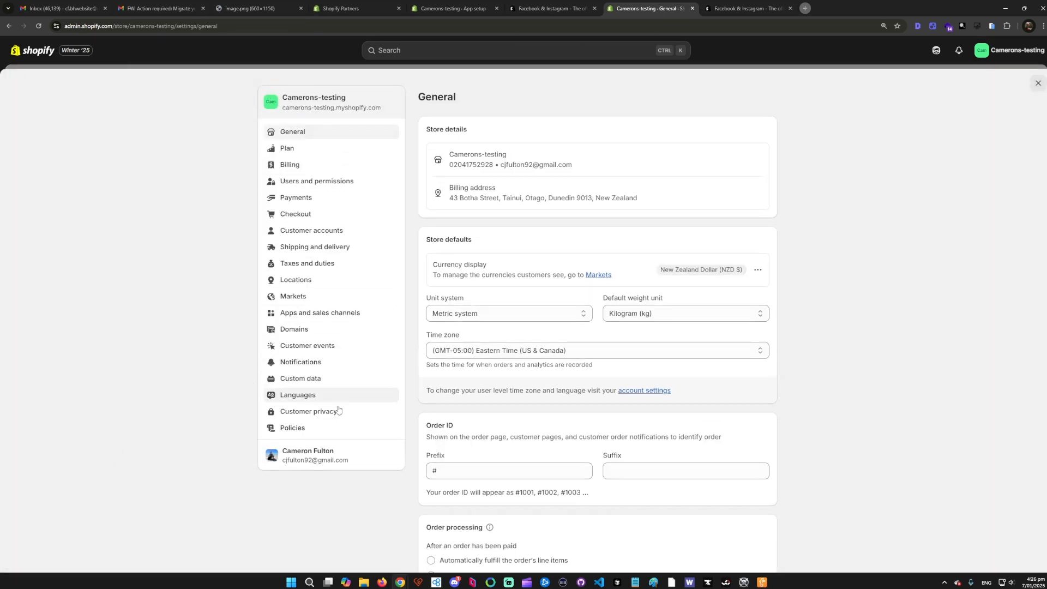
click(294, 429)
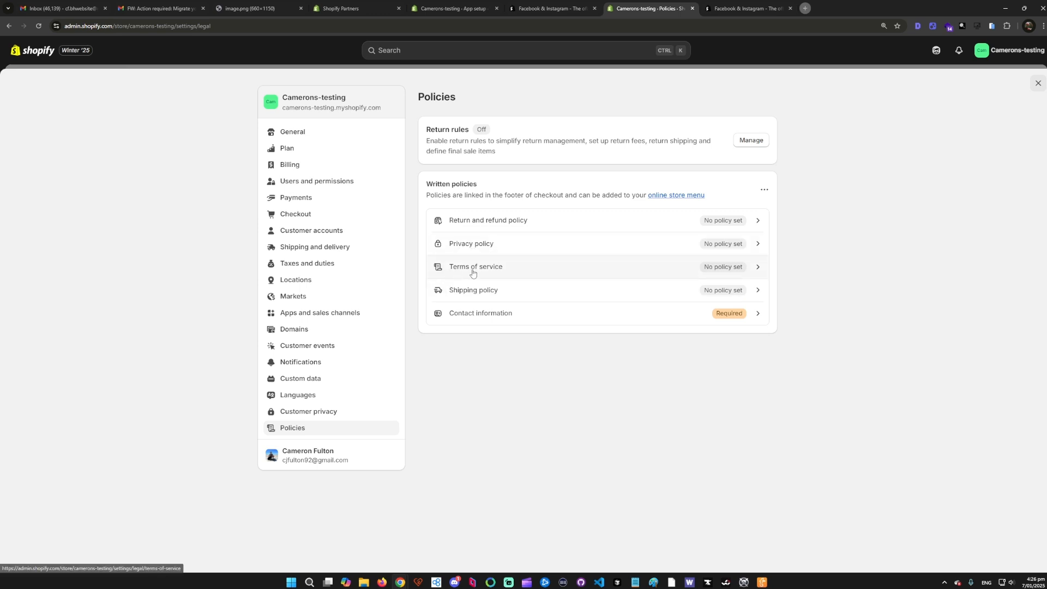
Step: Review the automated privacy policy through its contact section and publish it
click(667, 245)
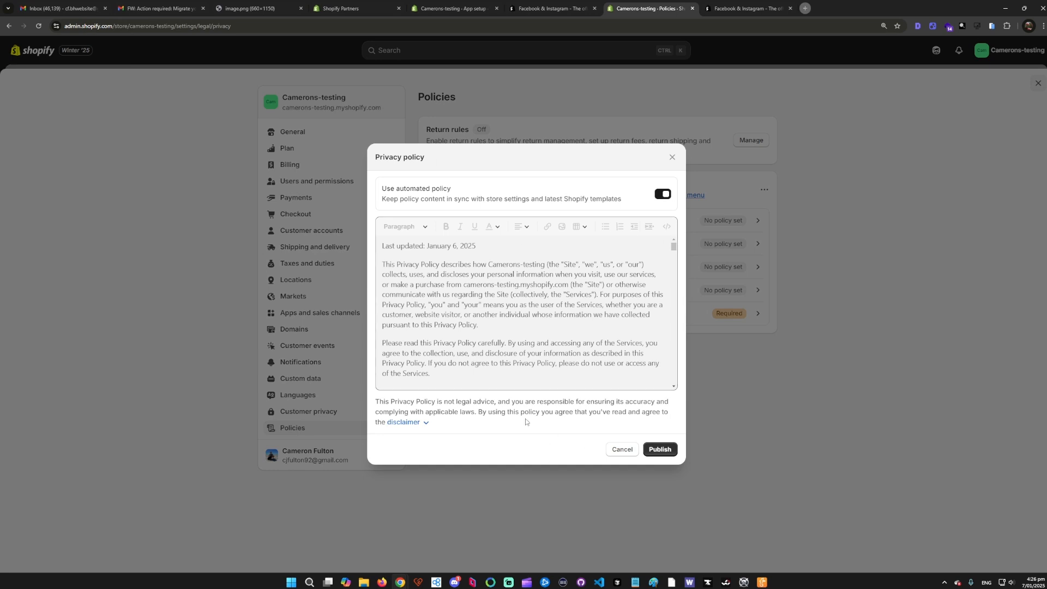
drag(391, 190, 613, 205)
triple_click(604, 198)
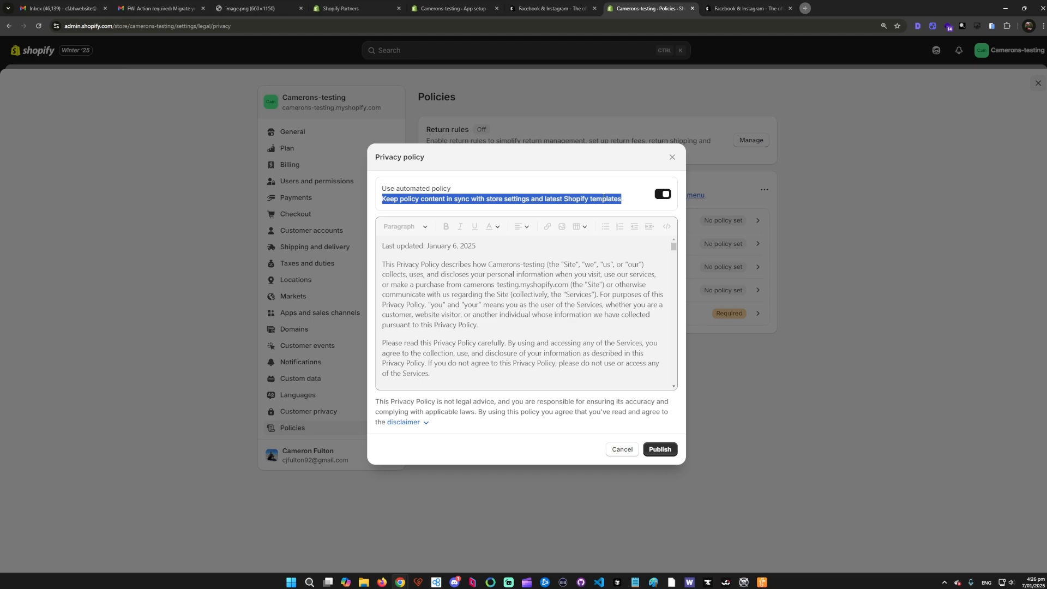
click(604, 198)
triple_click(589, 197)
click(571, 210)
scroll(620, 373, down, 5)
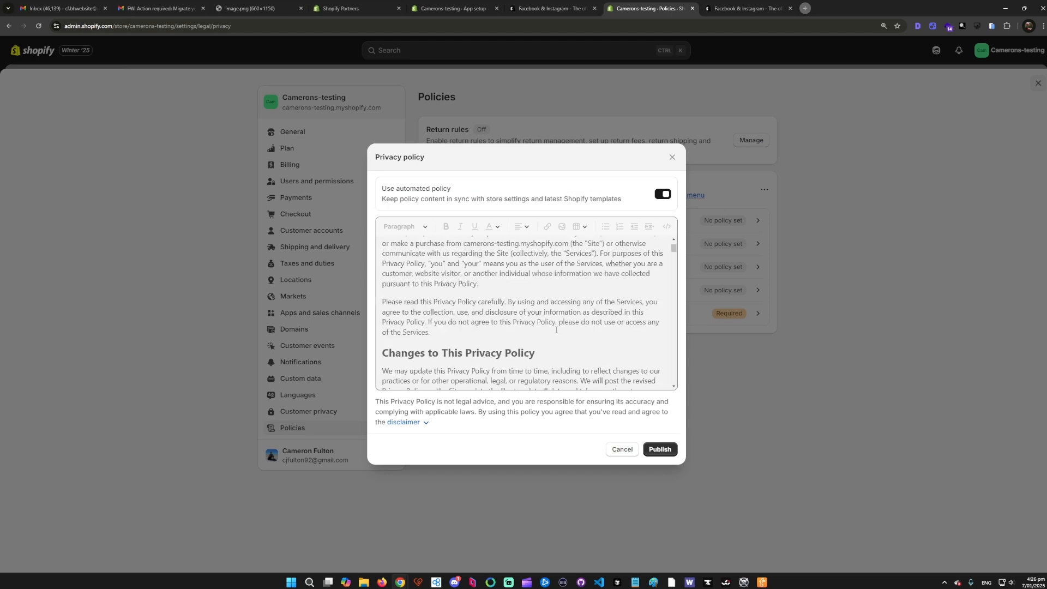
scroll(558, 325, down, 1)
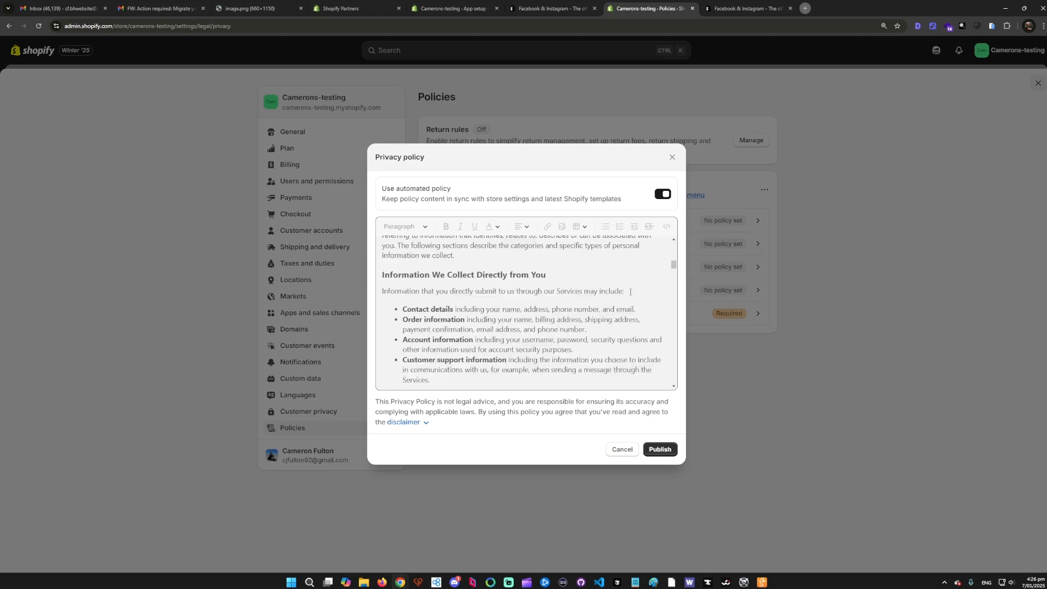
drag(674, 267, 678, 385)
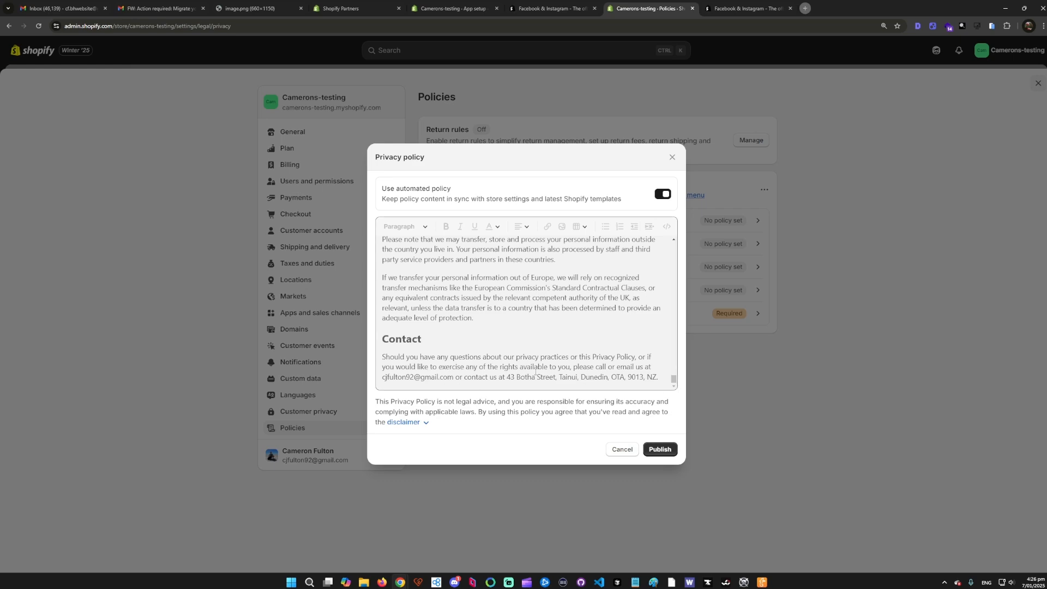
scroll(631, 376, up, 5)
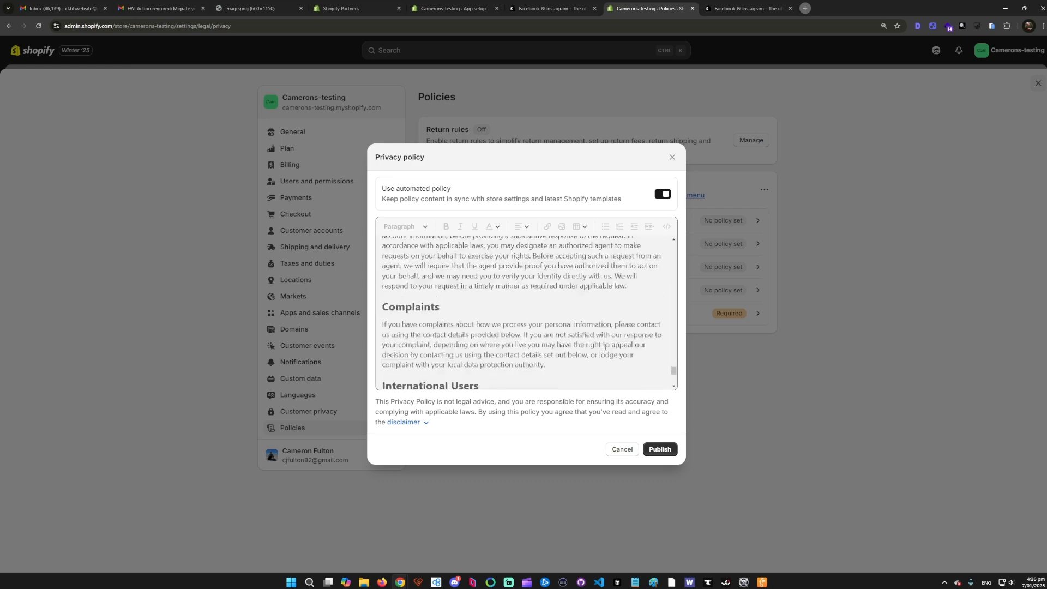
click(657, 449)
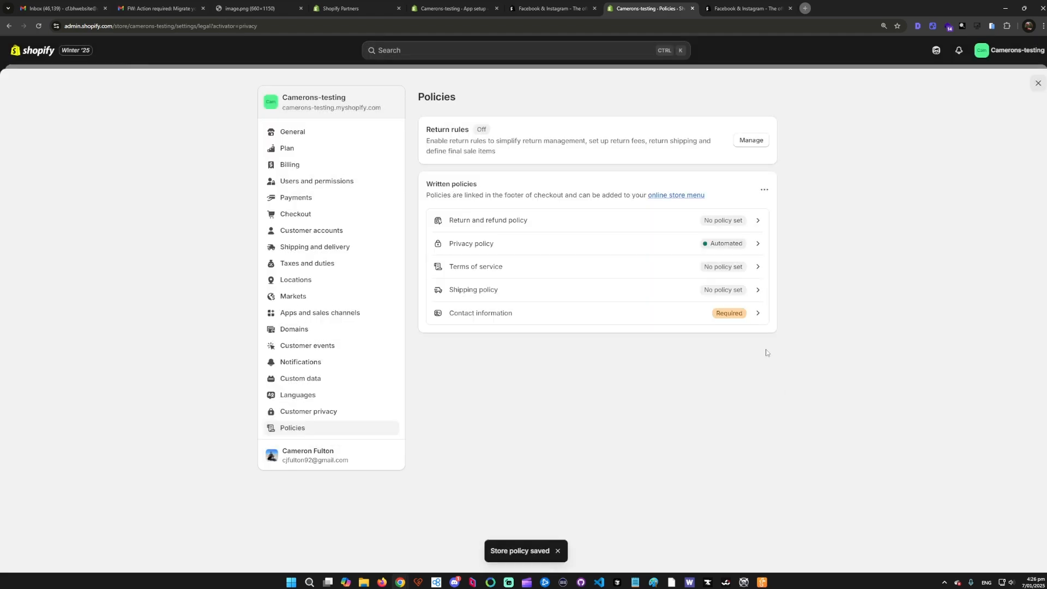
Step: Insert the template into the terms of service, check the placeholders in the contact information section, and publish the policy
click(485, 265)
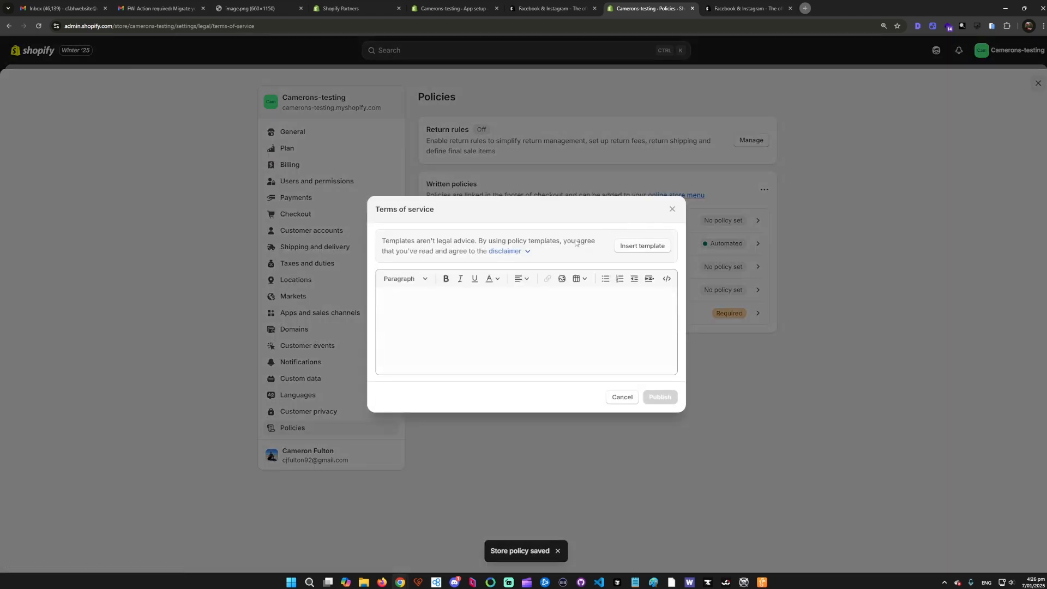
click(642, 246)
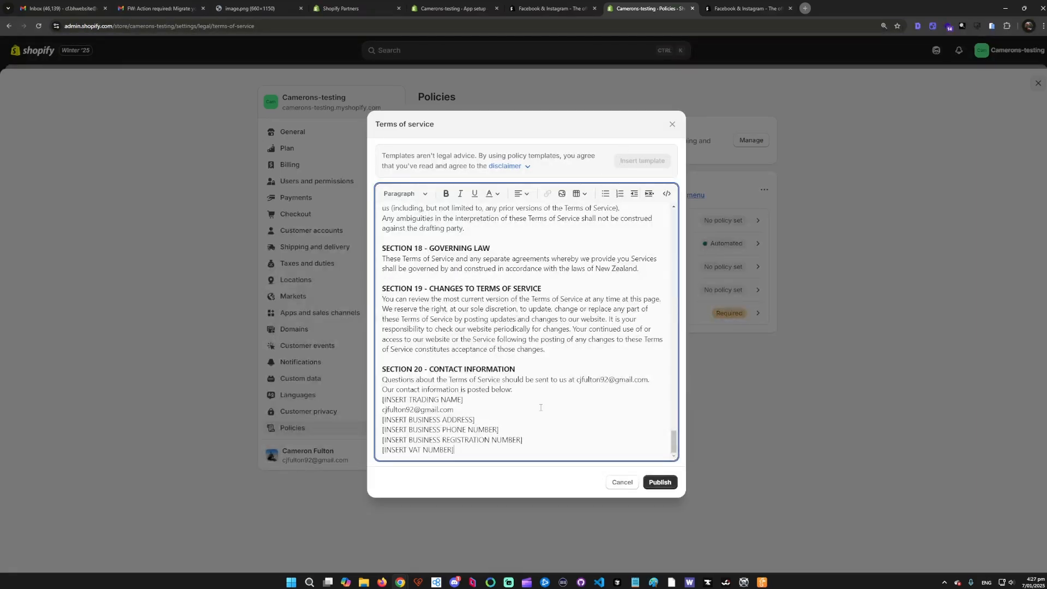
drag(674, 442, 687, 480)
drag(464, 400, 381, 400)
drag(479, 420, 418, 420)
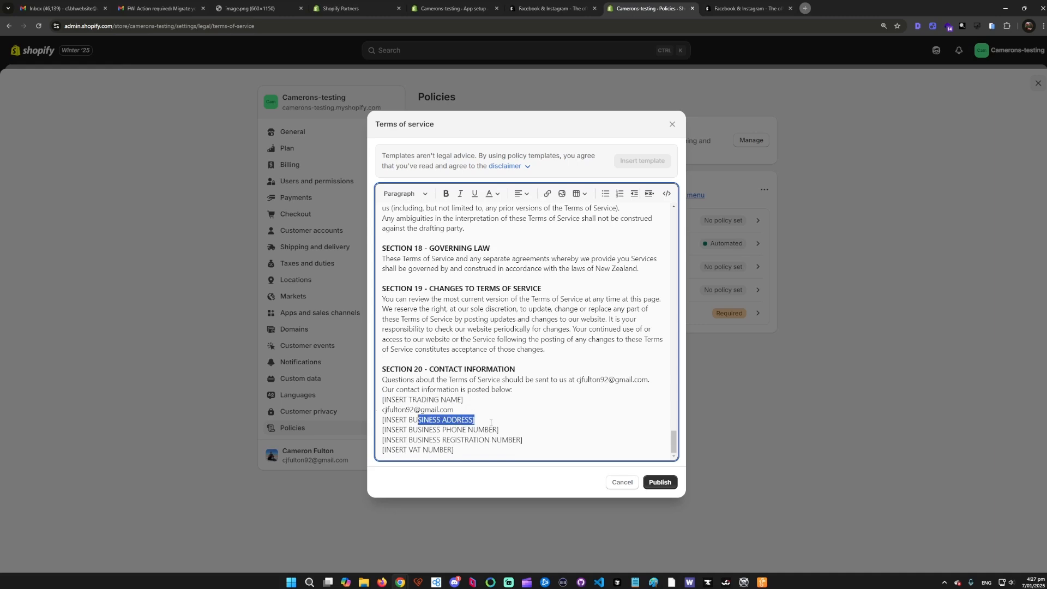
drag(507, 434, 383, 451)
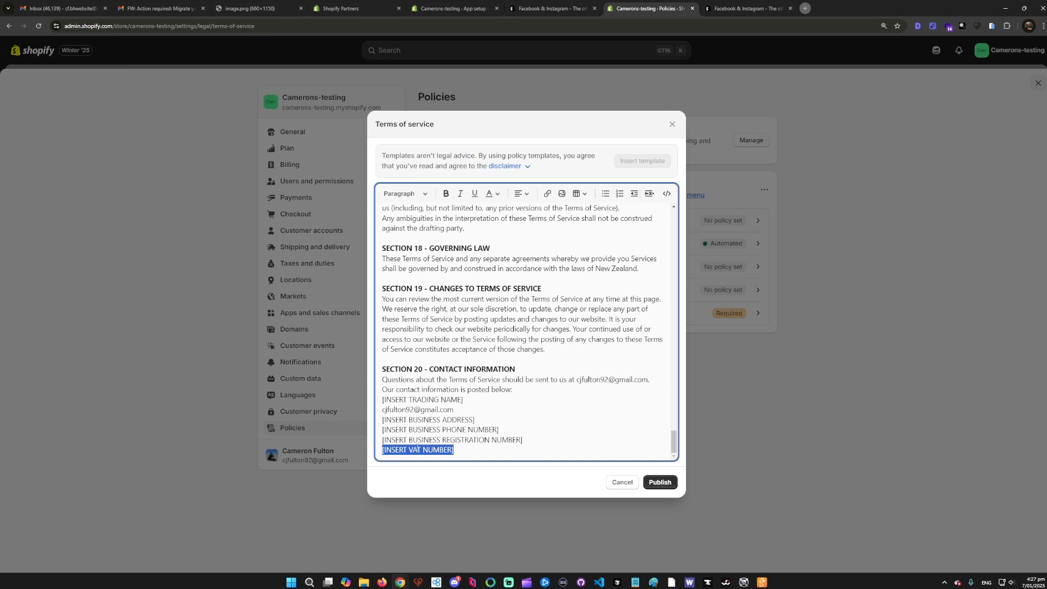
click(458, 450)
drag(470, 453, 383, 451)
click(457, 452)
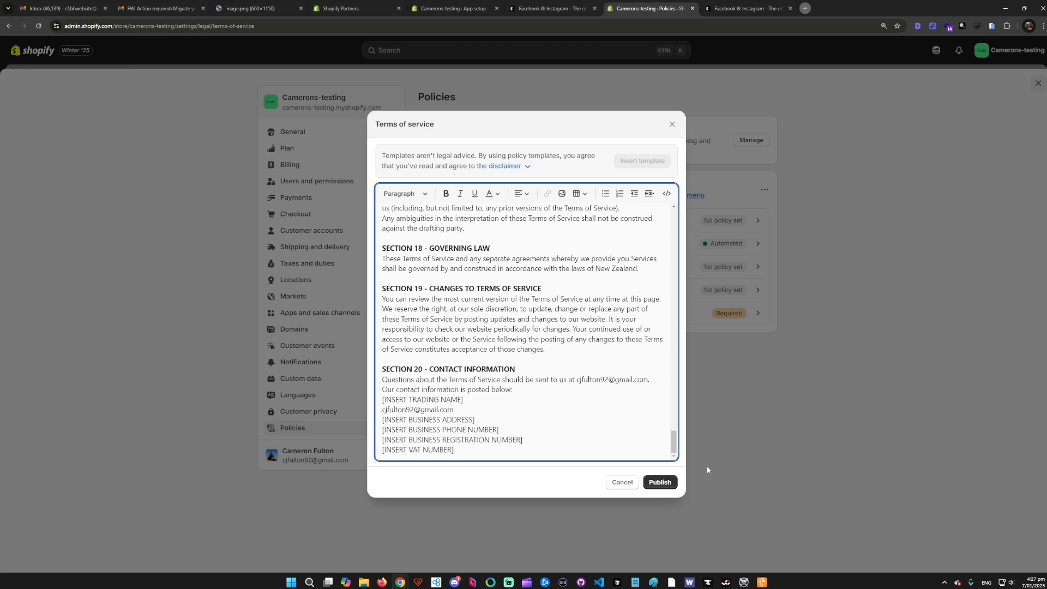
click(660, 482)
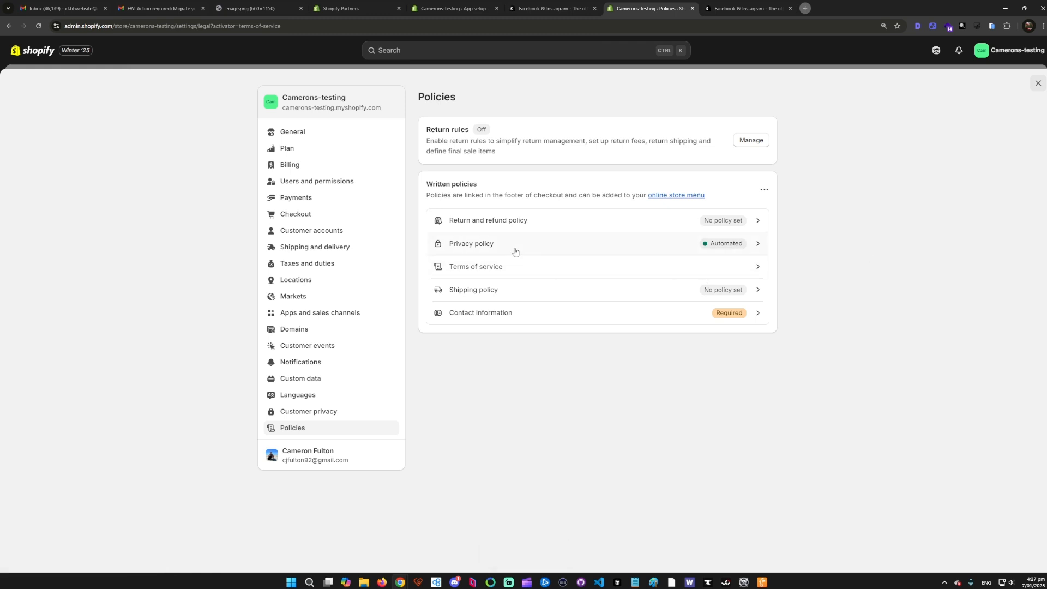
Step: Leave the policy settings and open the online store's footer menu for editing
click(1037, 84)
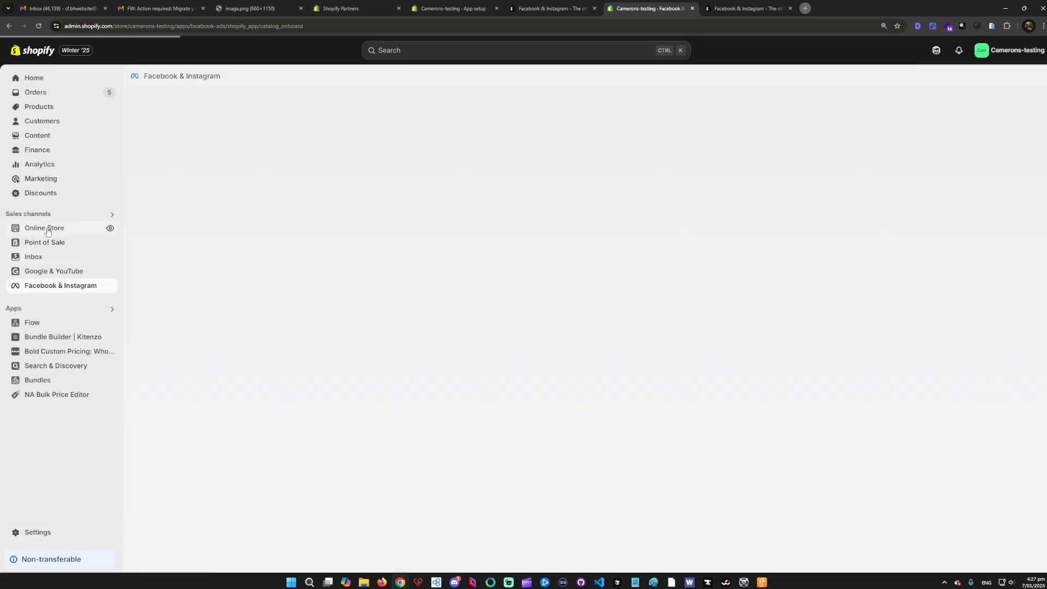
click(47, 230)
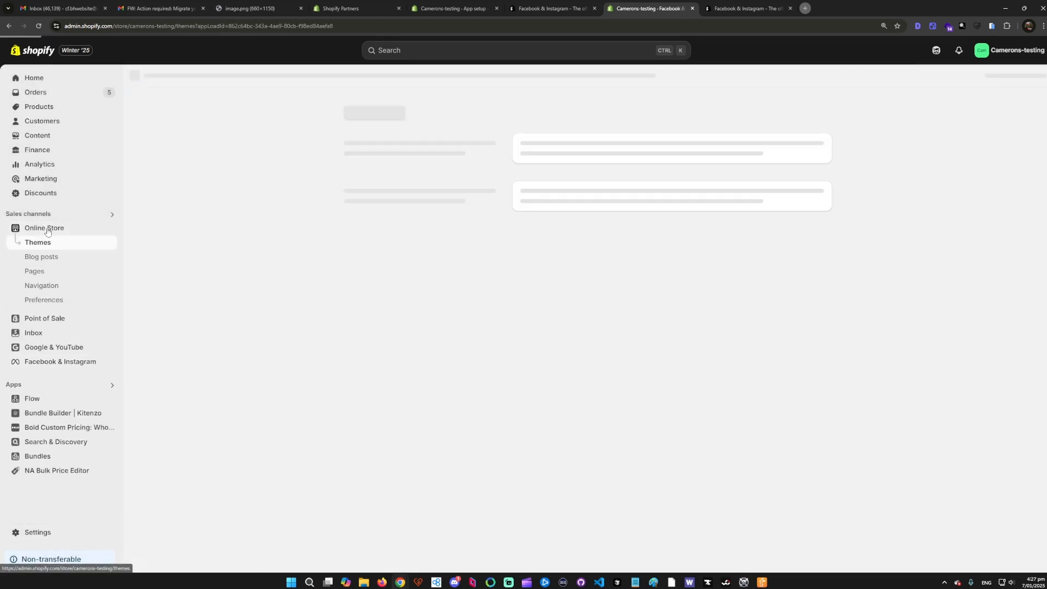
click(42, 286)
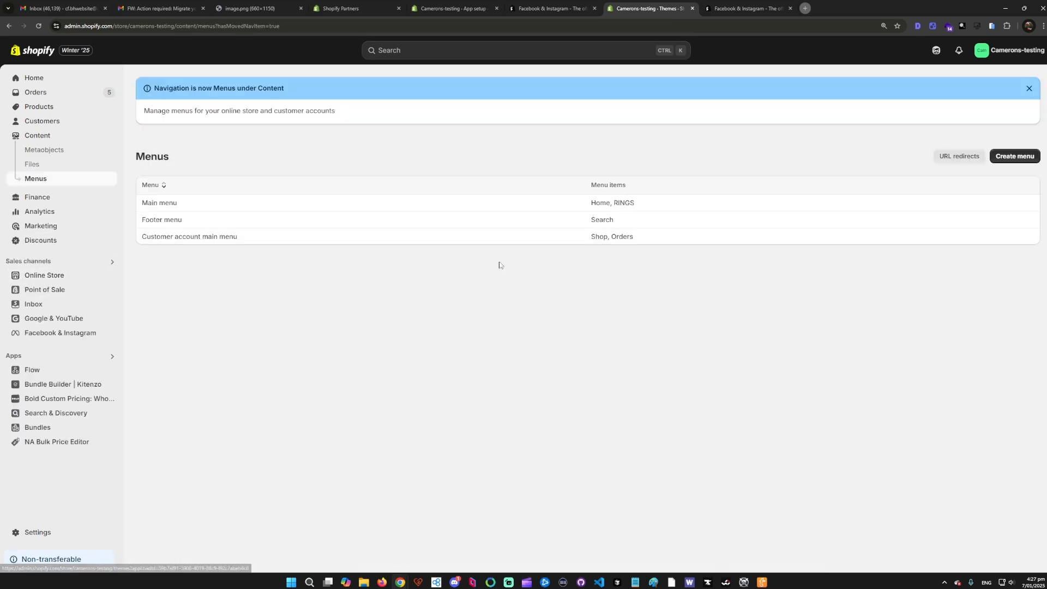
click(155, 220)
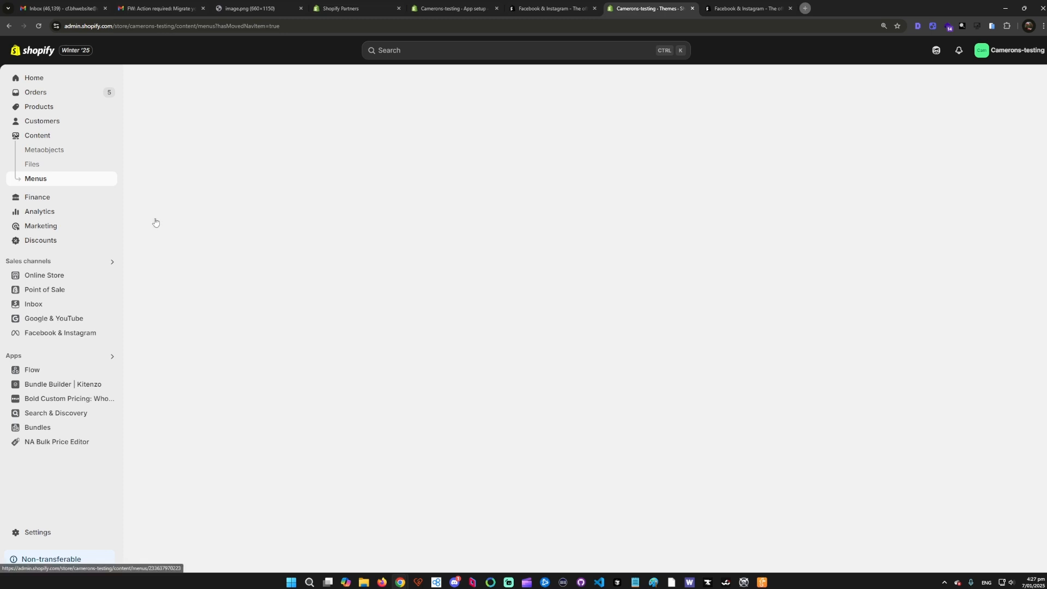
Step: Add an item to the footer menu that links to the Privacy Policy
click(484, 235)
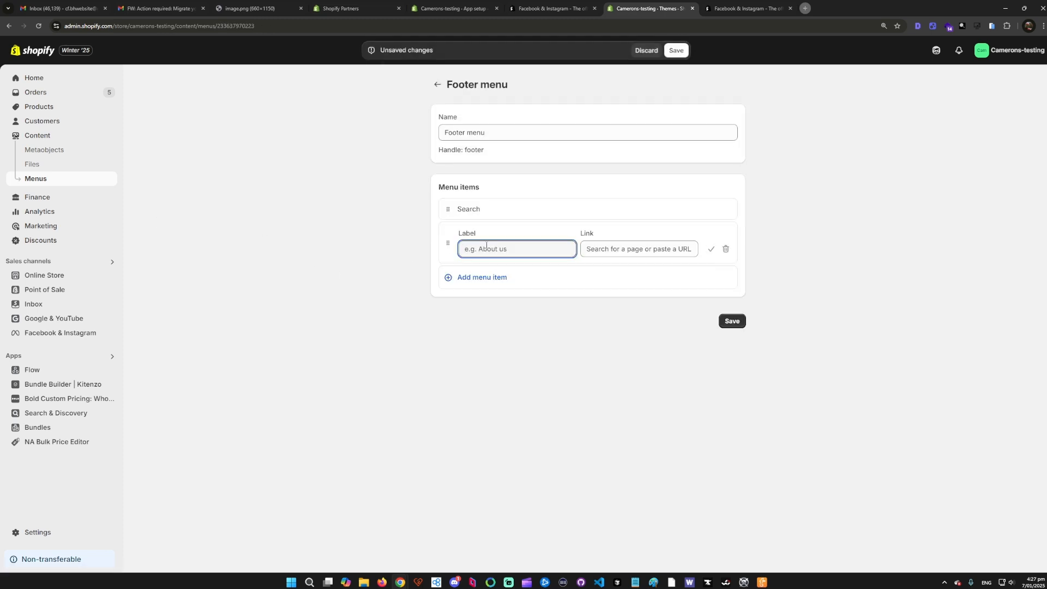
click(614, 250)
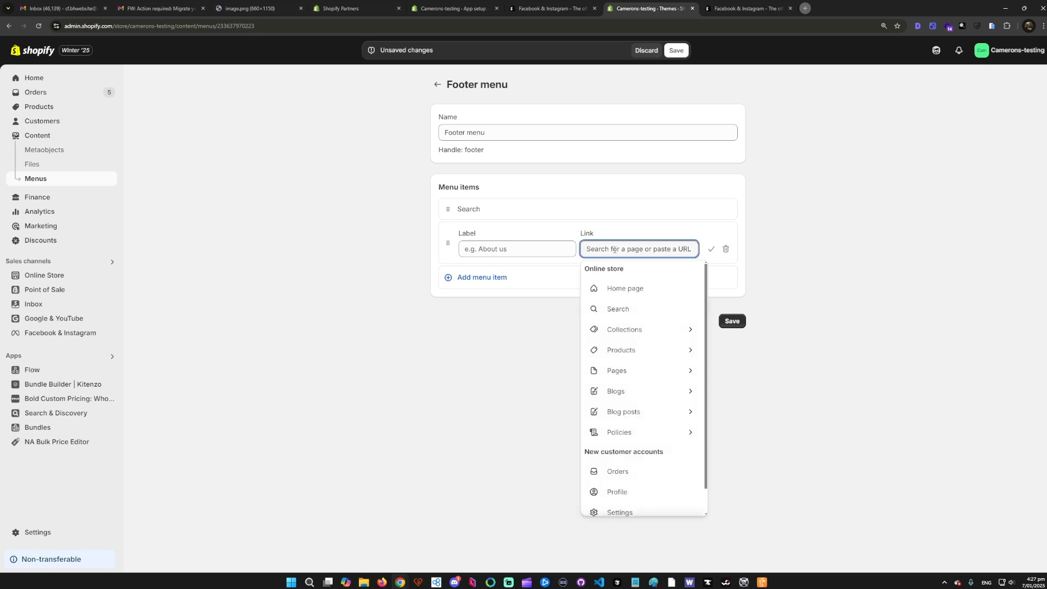
click(613, 433)
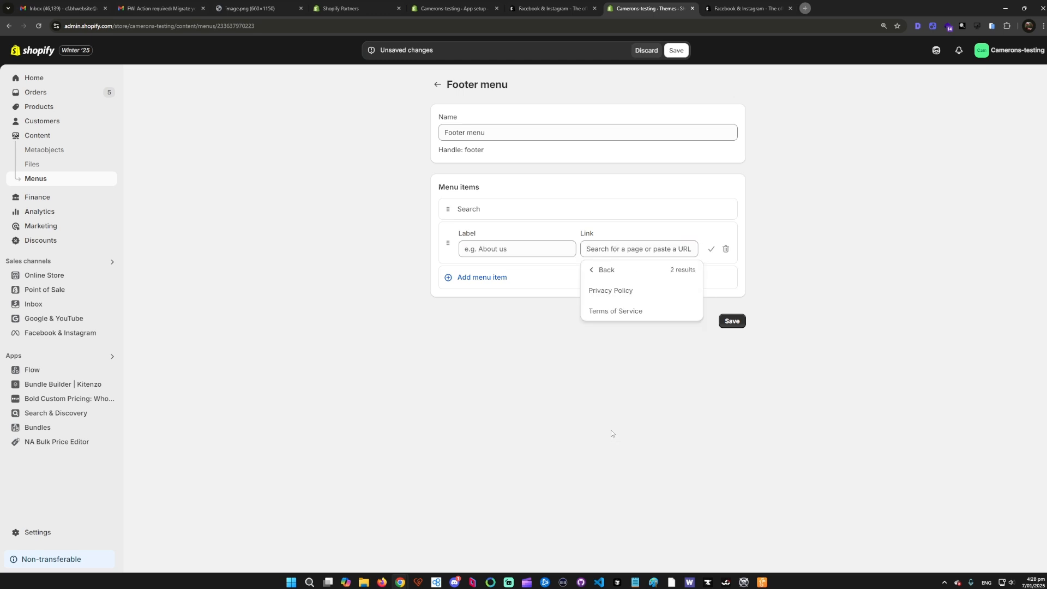
click(618, 292)
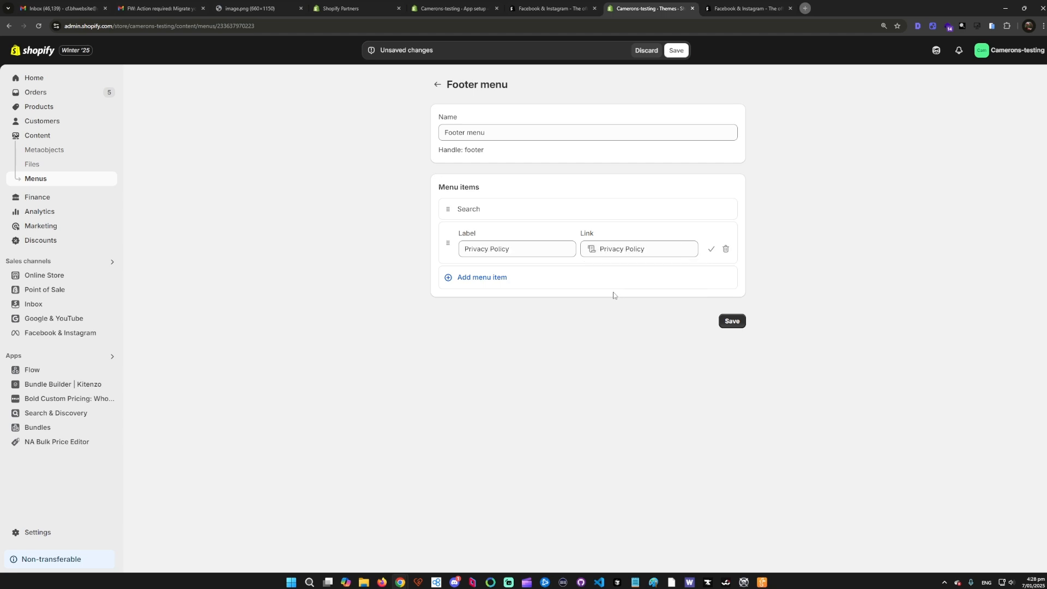
Step: Add another footer menu item that links to the Terms of Service and save the menu
click(480, 278)
click(588, 294)
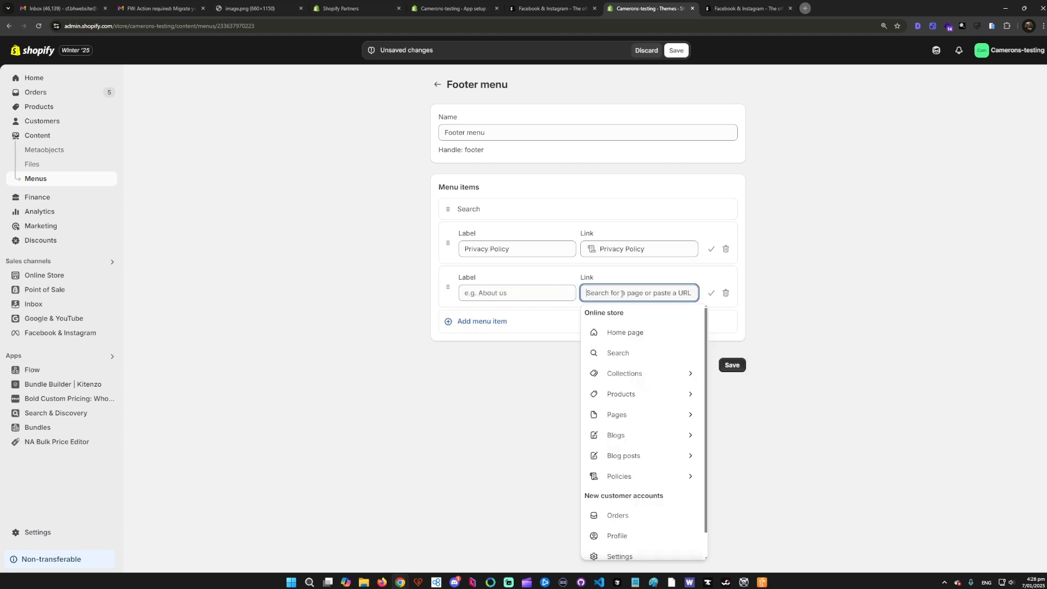
click(627, 478)
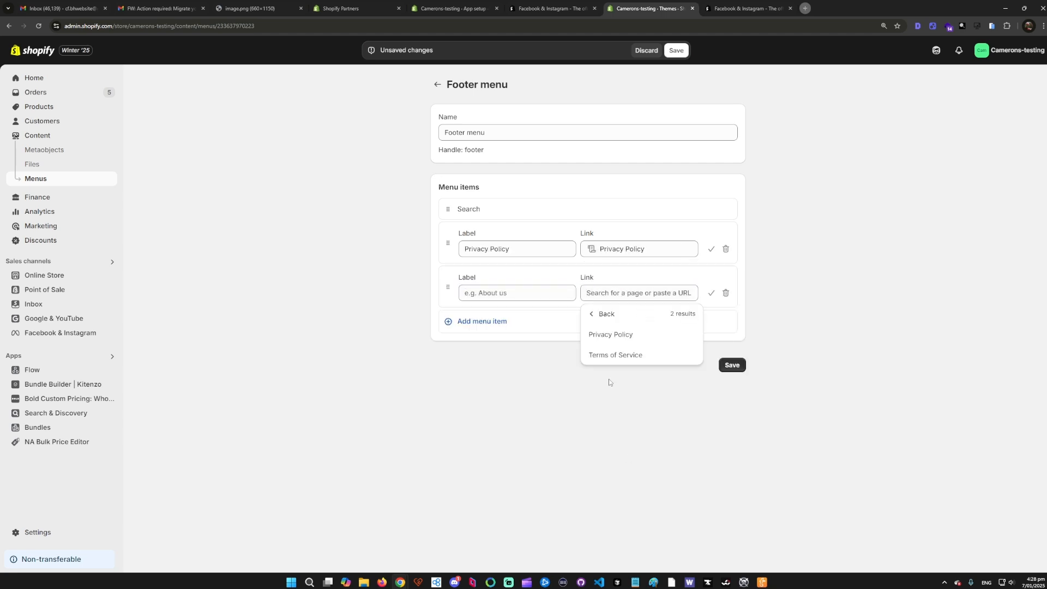
click(621, 355)
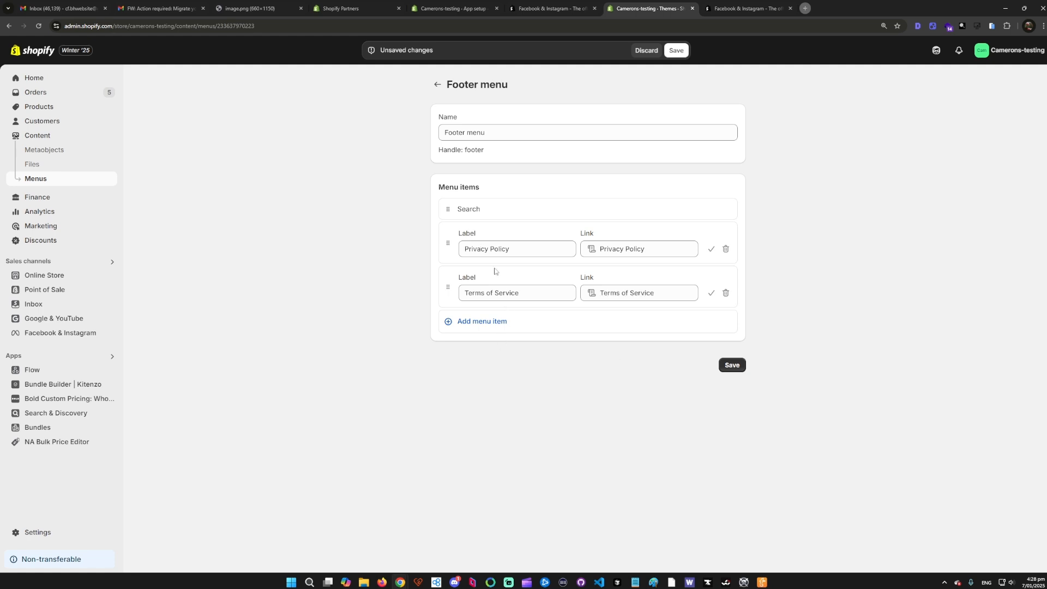
click(677, 50)
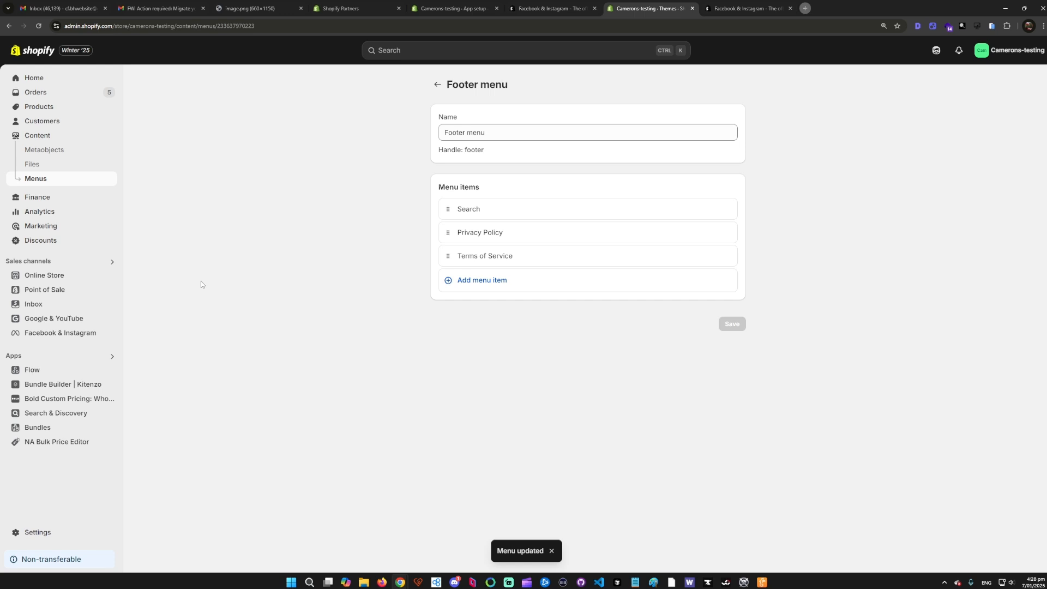
triple_click(537, 128)
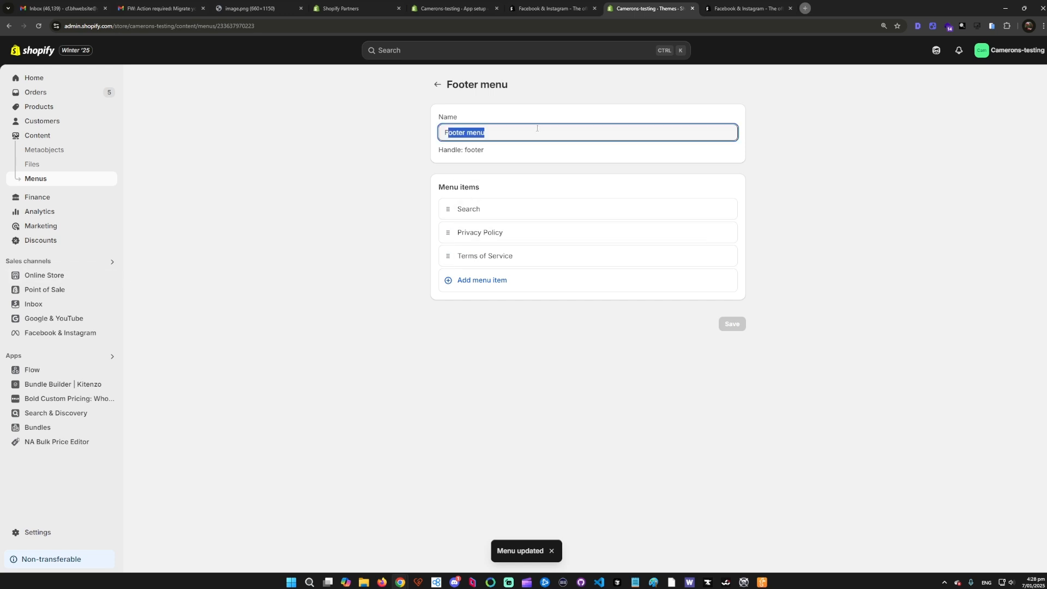
Step: Open the current Dawn theme for customization and review the Footer section's settings on the home page
click(60, 276)
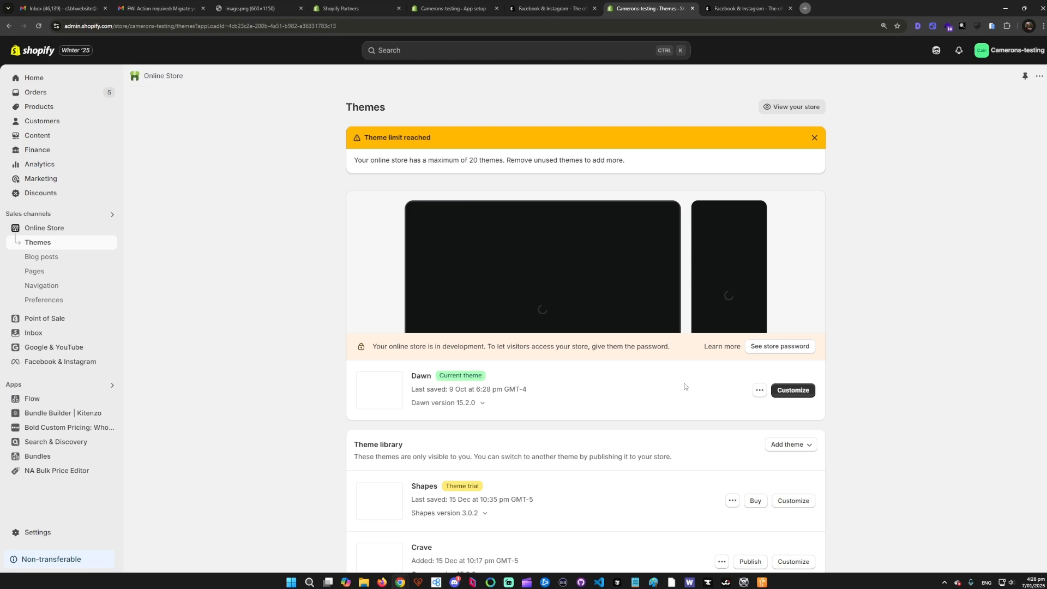
click(790, 391)
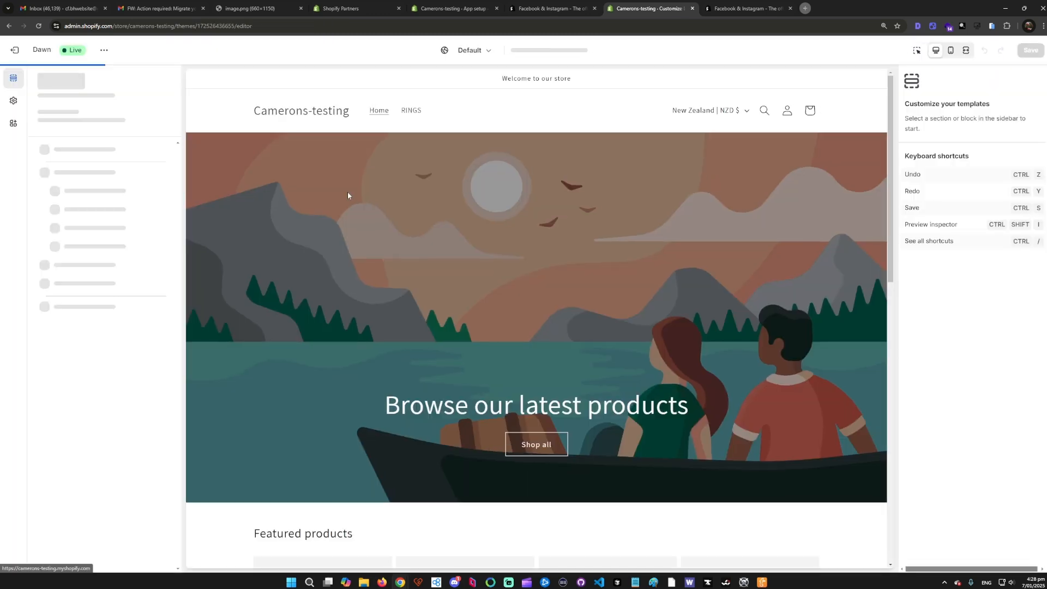
drag(890, 115, 889, 425)
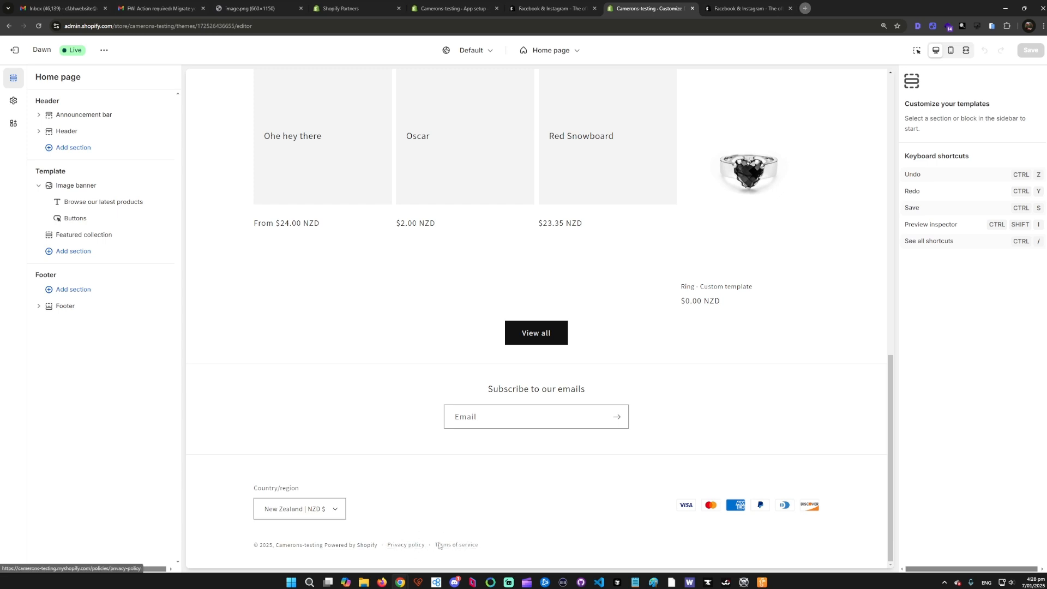
click(65, 307)
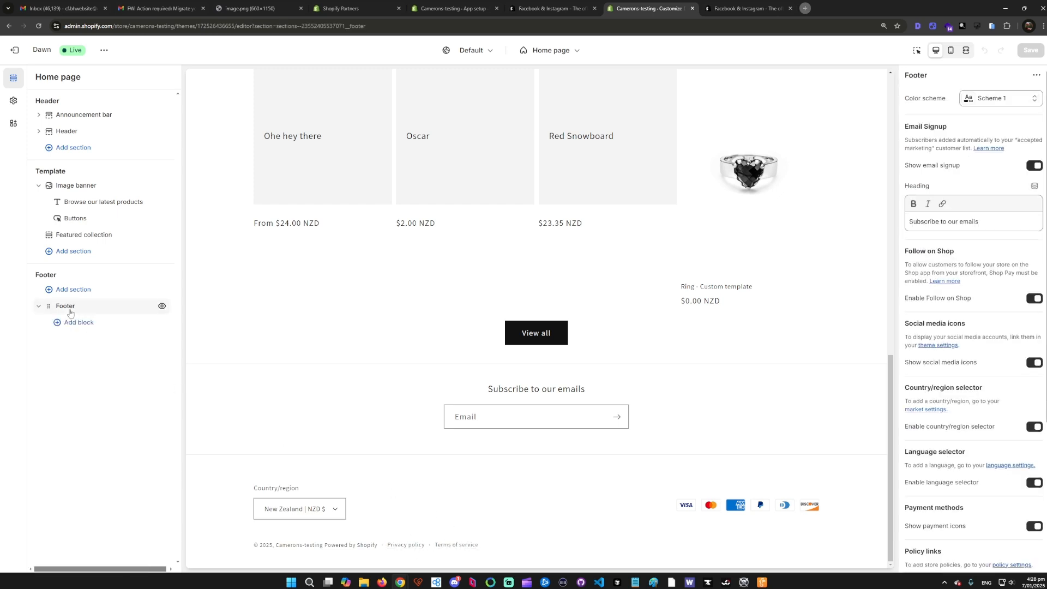
scroll(961, 118, down, 3)
scroll(961, 301, up, 4)
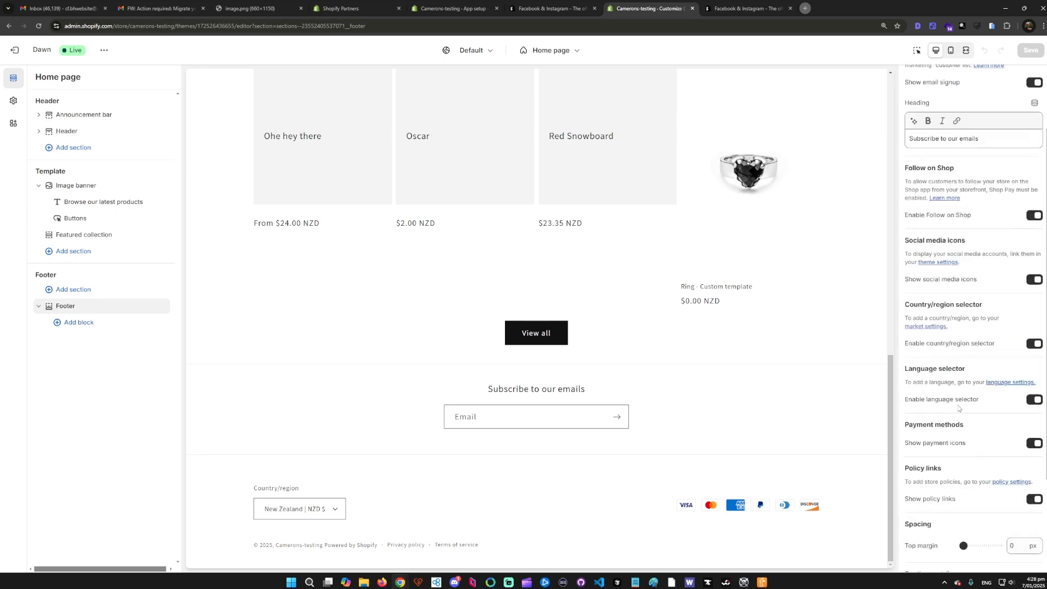
Step: Add a Menu block to the Footer section, check that it uses the Footer menu, and save the theme
click(105, 324)
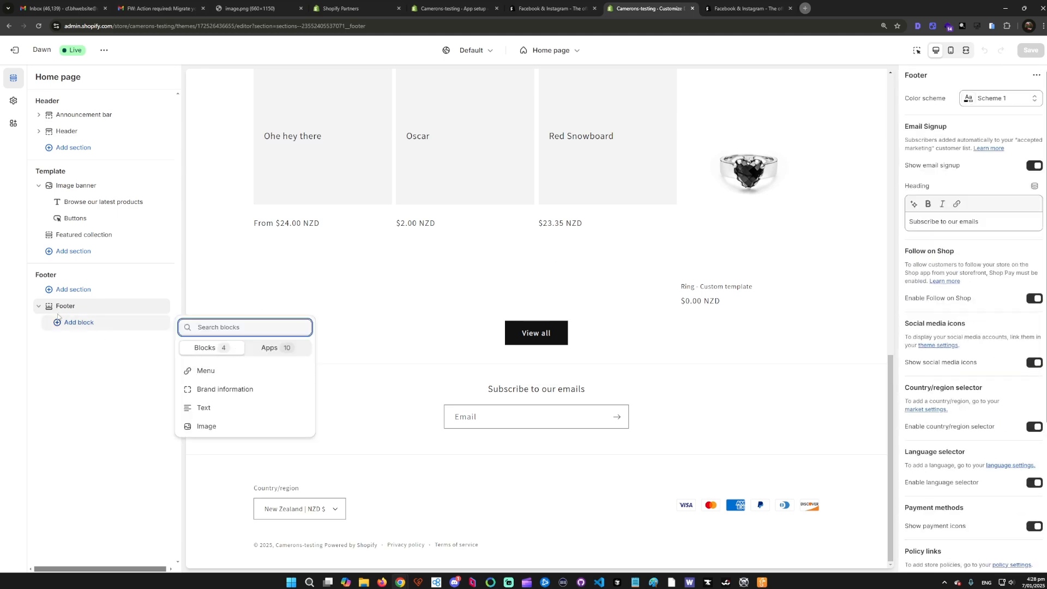
click(205, 371)
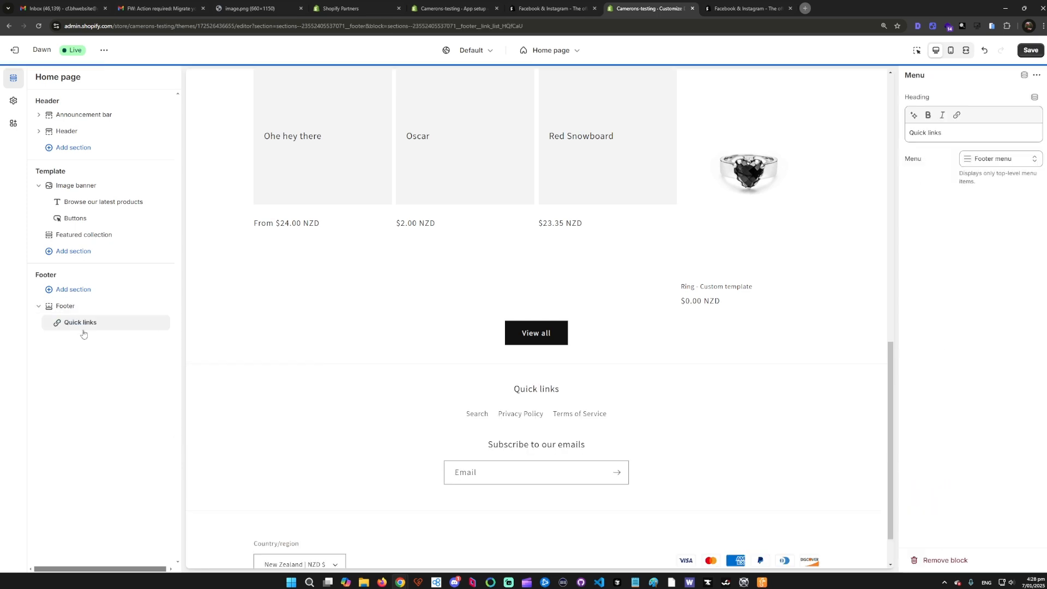
click(1004, 162)
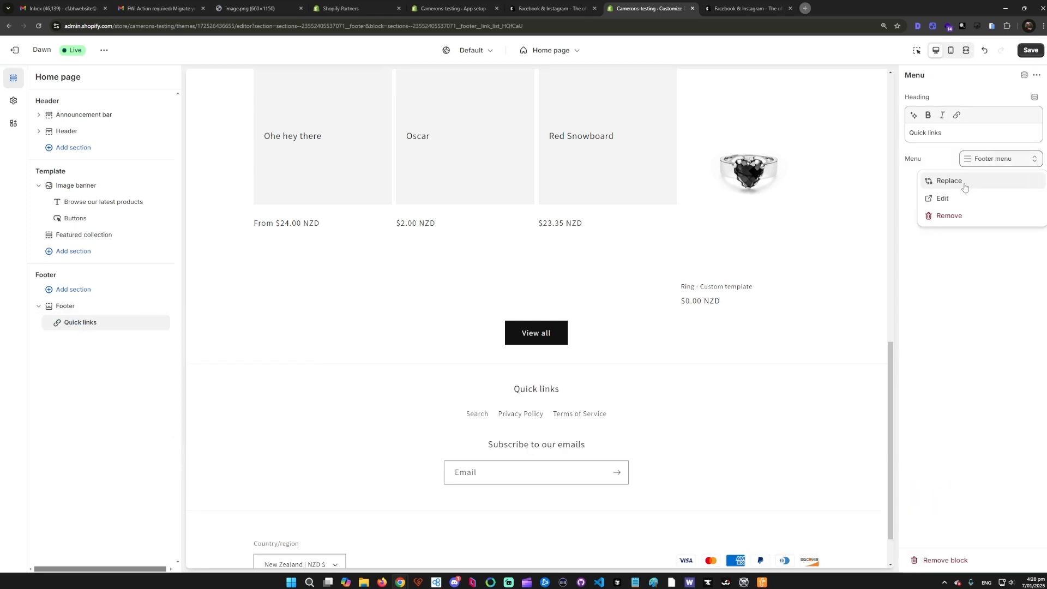
click(949, 182)
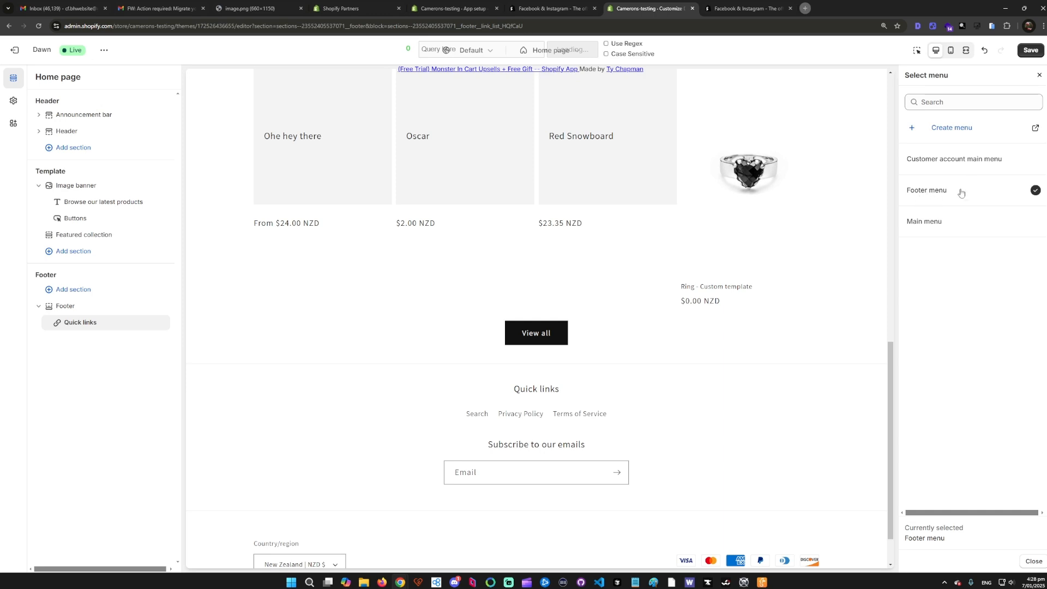
click(1034, 559)
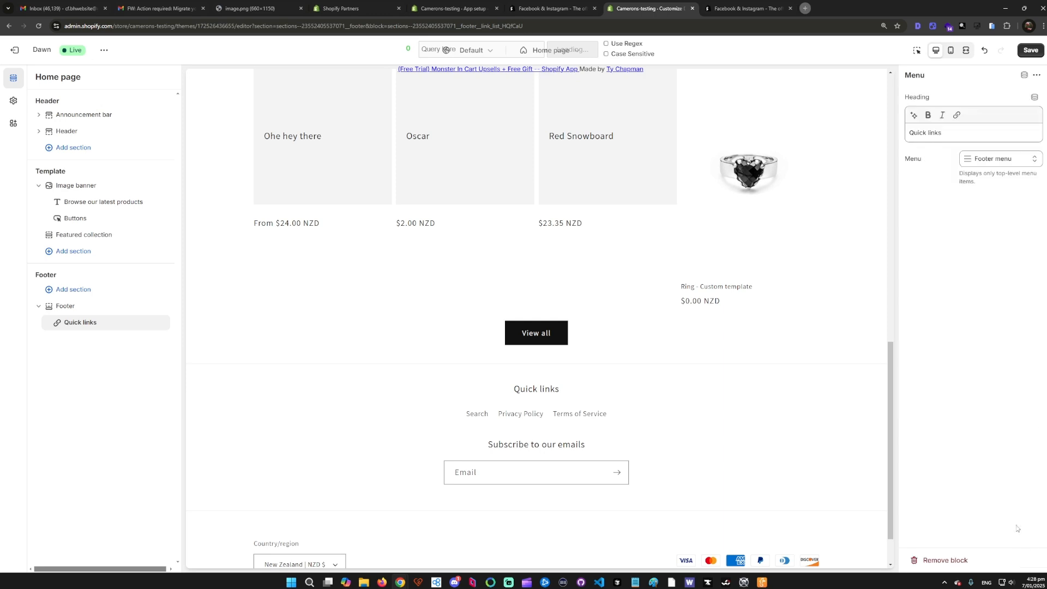
scroll(416, 430, down, 1)
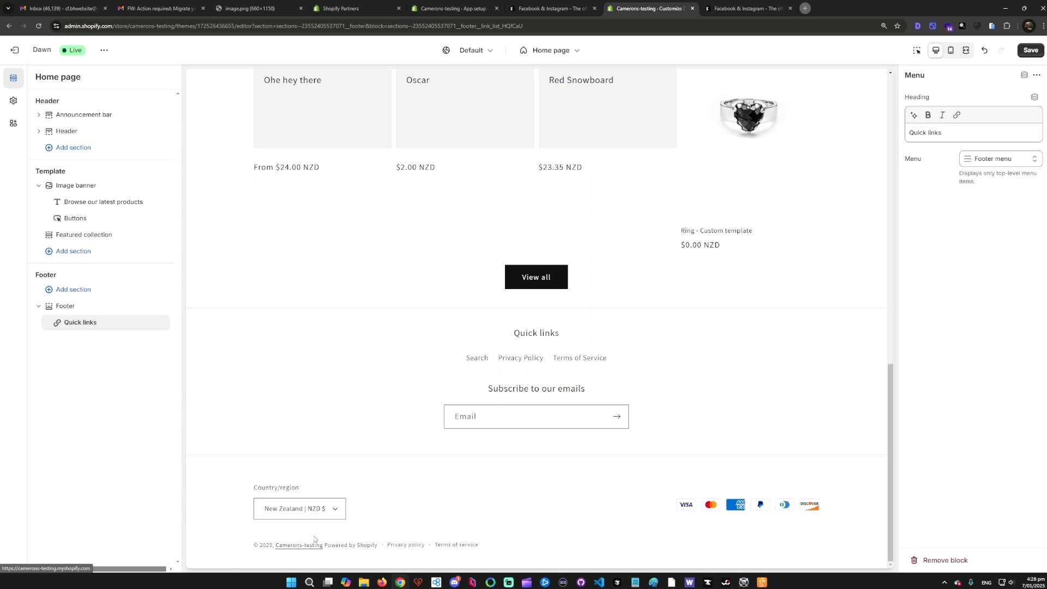
click(1038, 51)
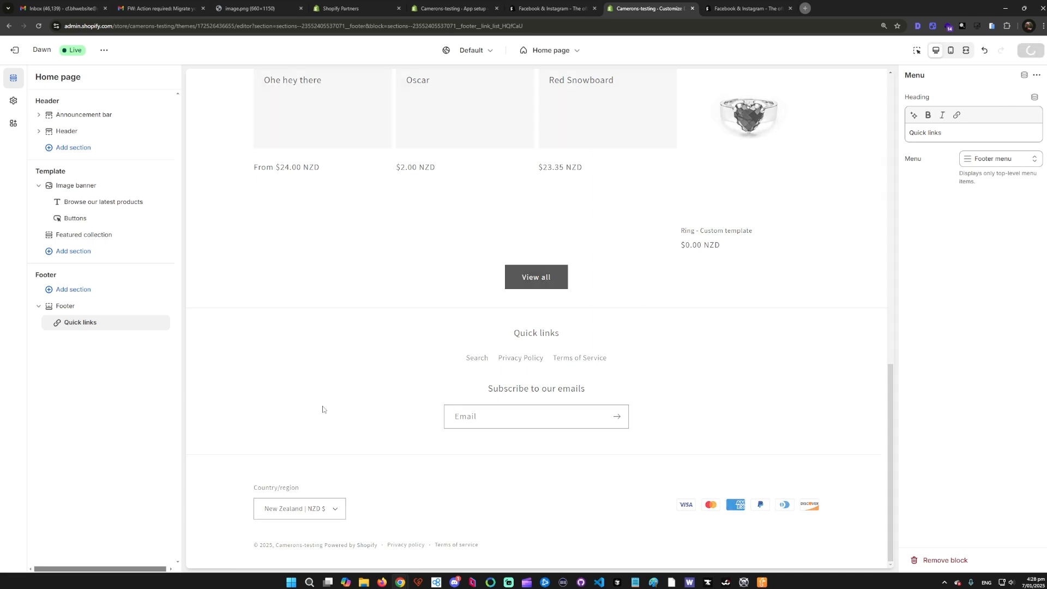
Step: Review the Footer section's settings, including the policy links option, and exit the theme editor
click(65, 306)
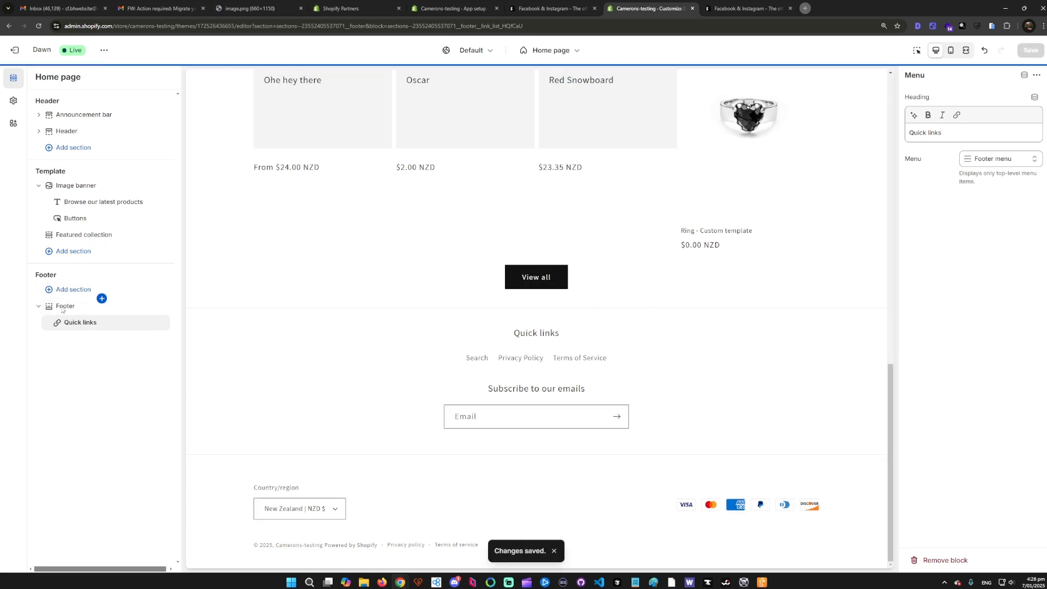
scroll(975, 235, down, 3)
scroll(976, 240, down, 1)
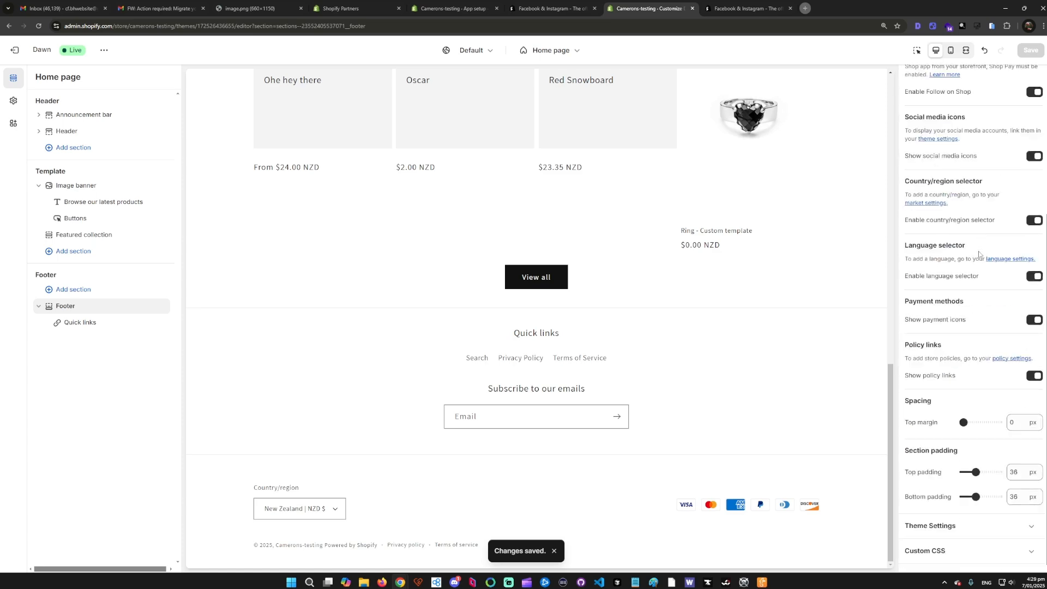
scroll(965, 371, up, 5)
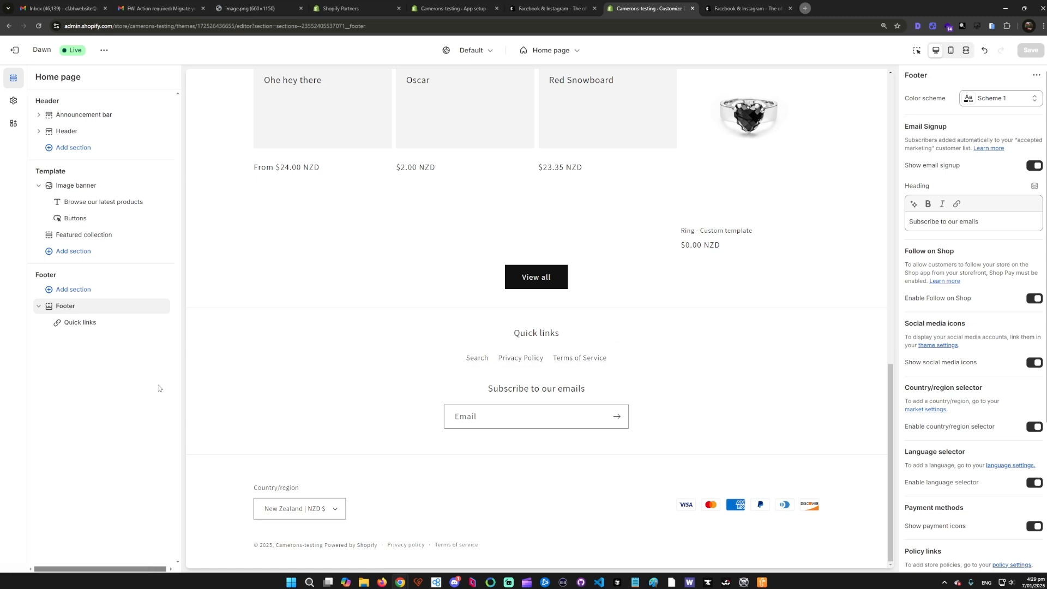
click(15, 50)
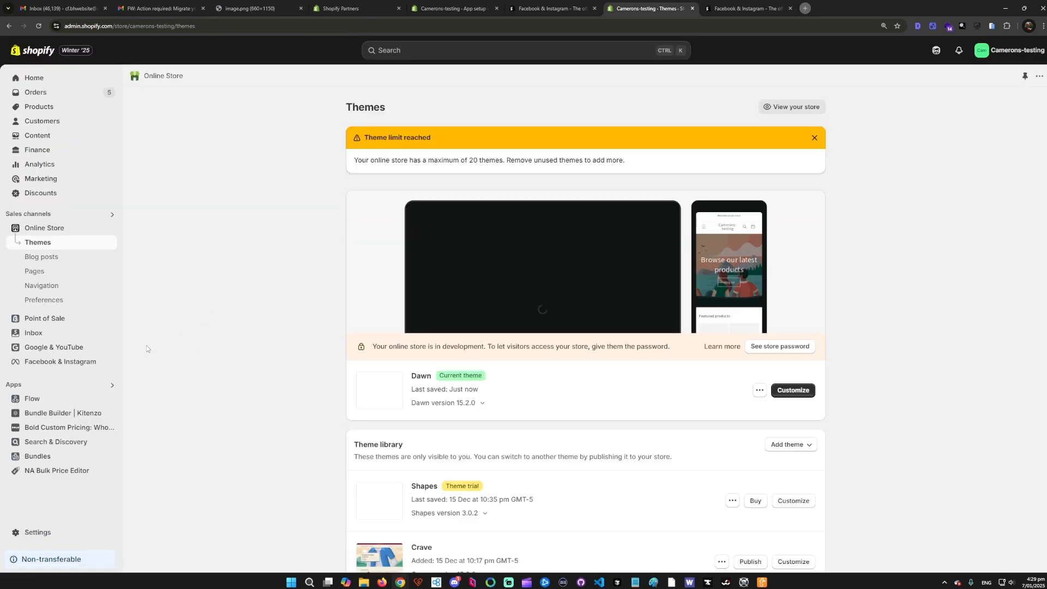
Step: Review the online store requirements in the Google & YouTube app setup and return to the admin home page
click(54, 347)
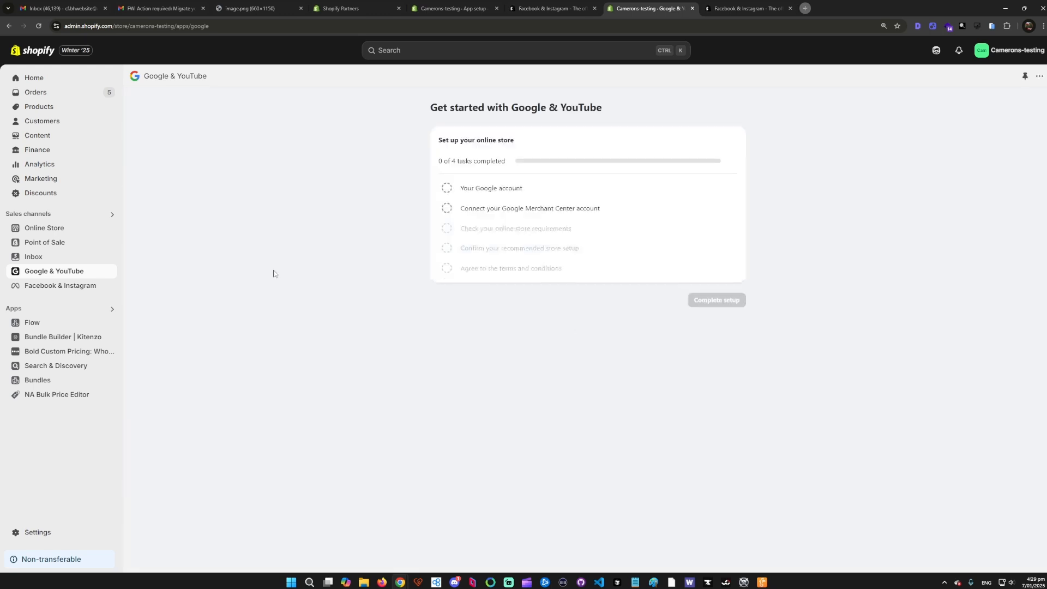
scroll(512, 366, down, 3)
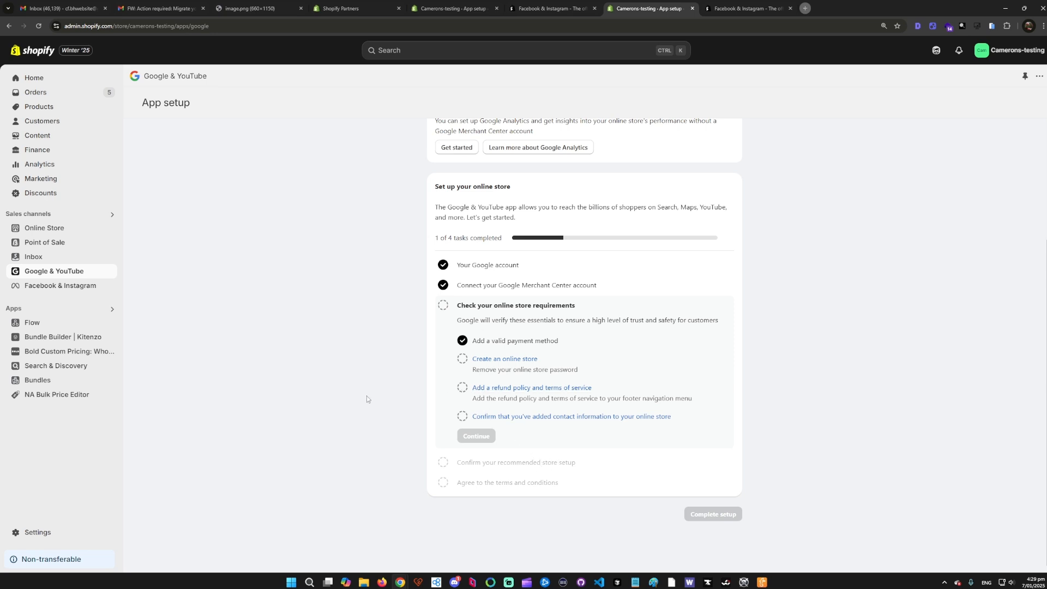
scroll(357, 393, up, 3)
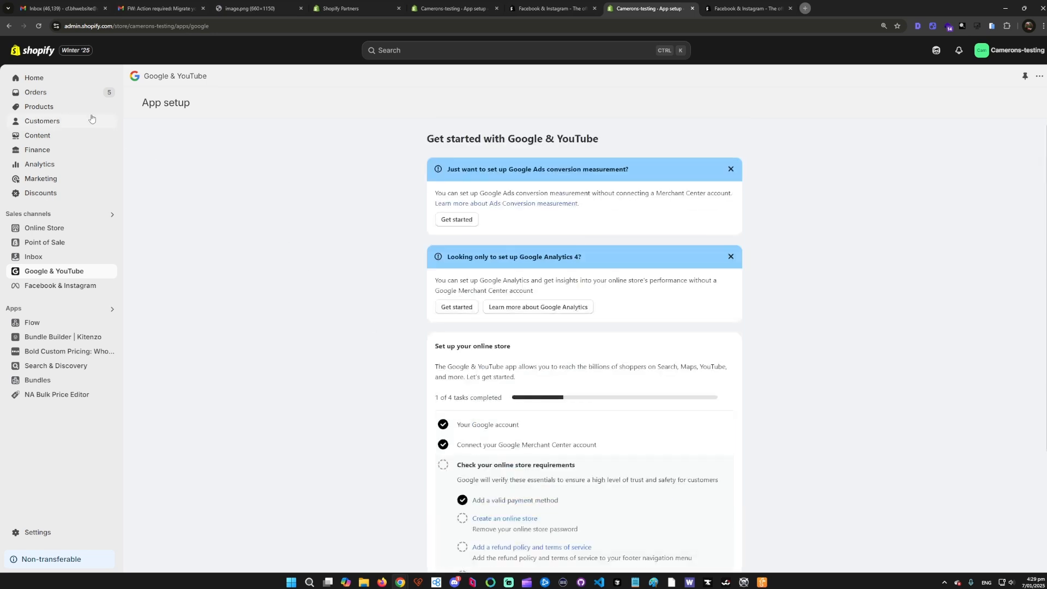
click(54, 79)
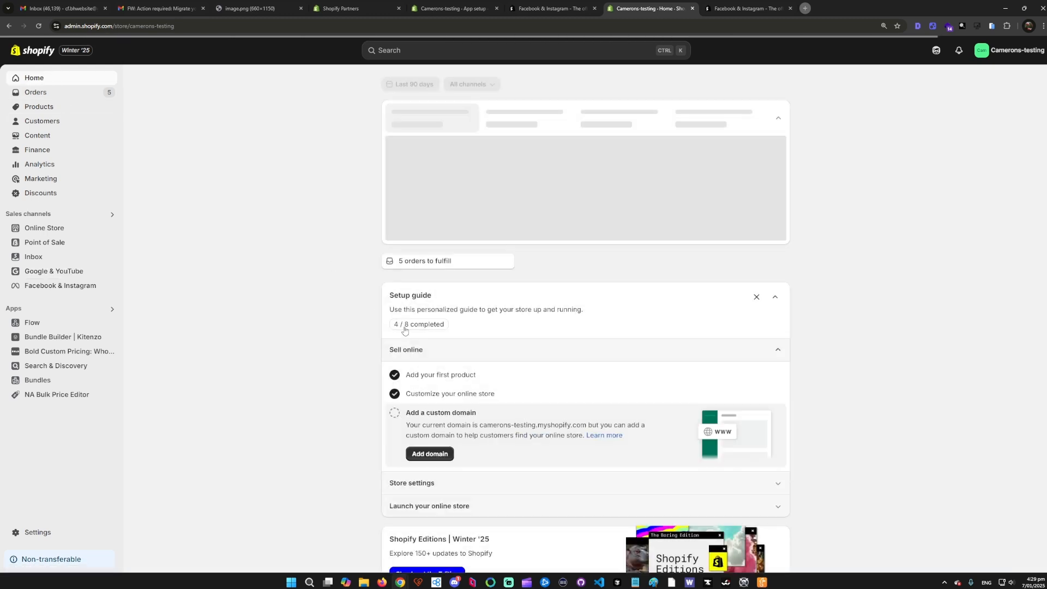